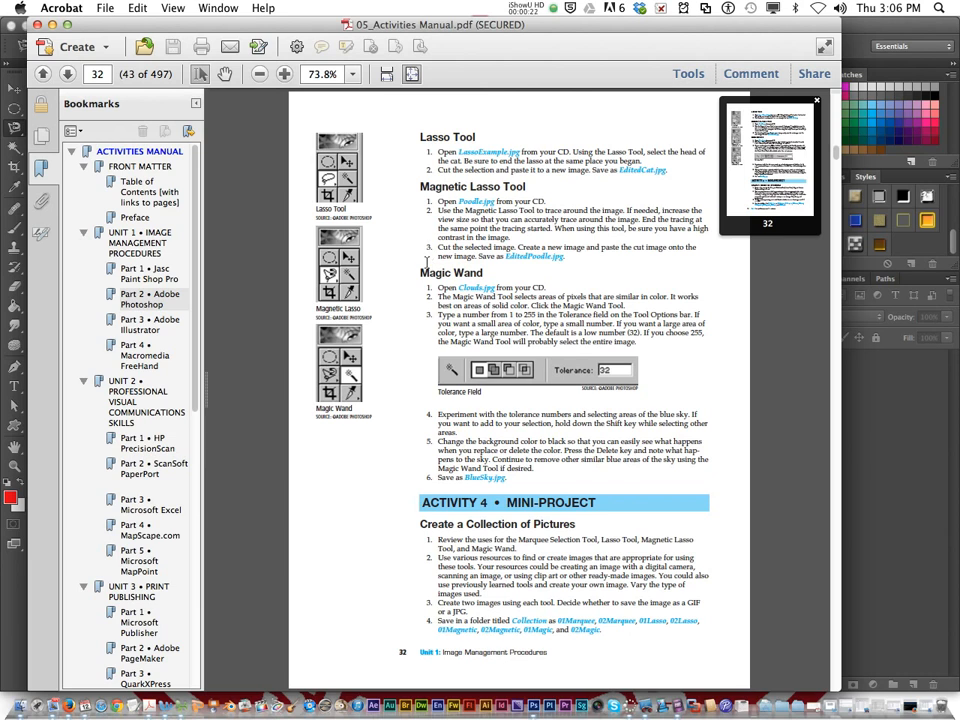
Switch to Photoshop and open Clouds.jpg from the Un1Pt2_Photoshop folder
left_click(13, 46)
left_click(120, 8)
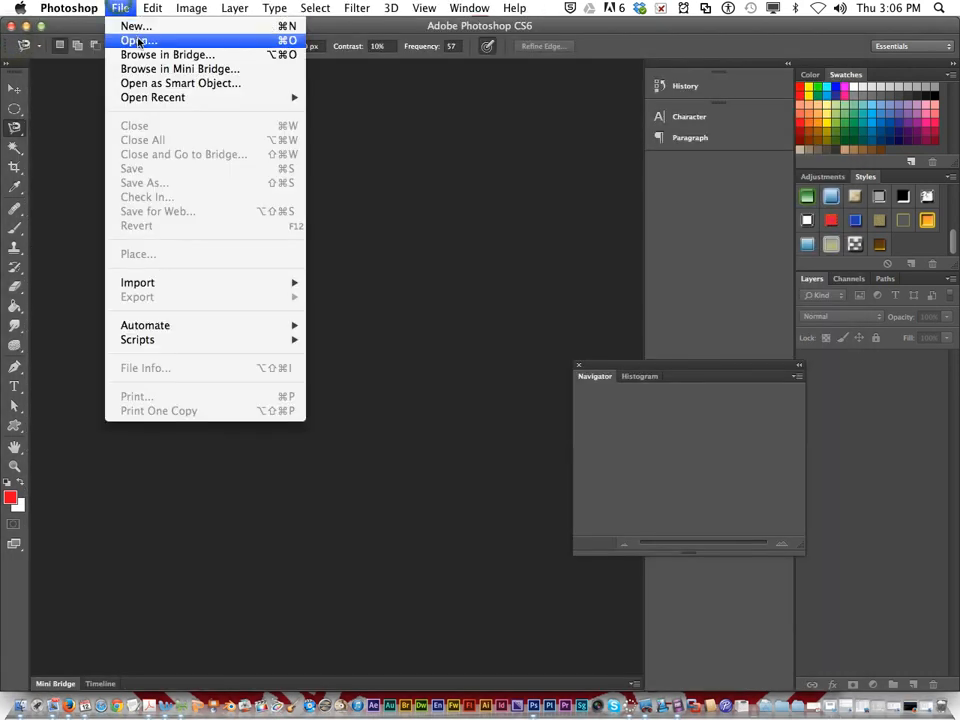
left_click(142, 36)
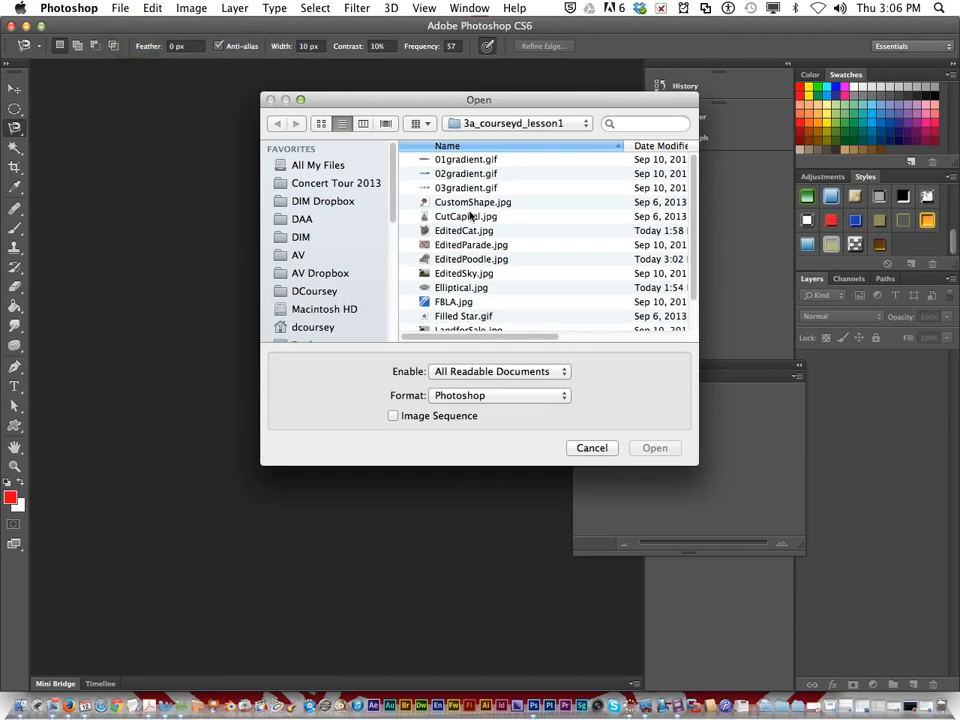
left_click(458, 124)
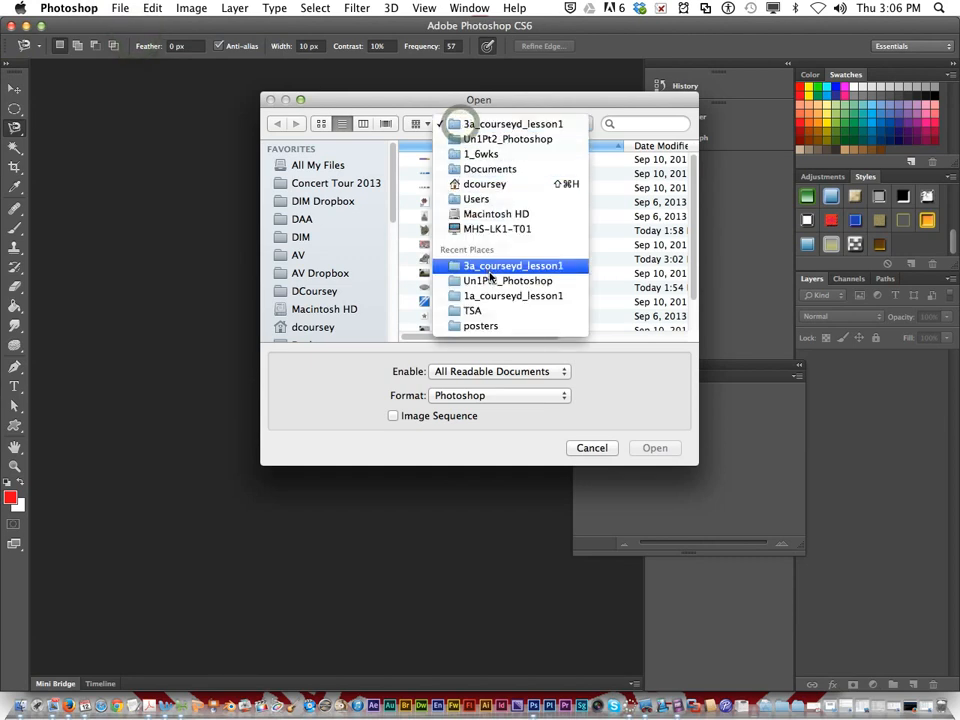
left_click(491, 281)
scroll(468, 292, "down", 2)
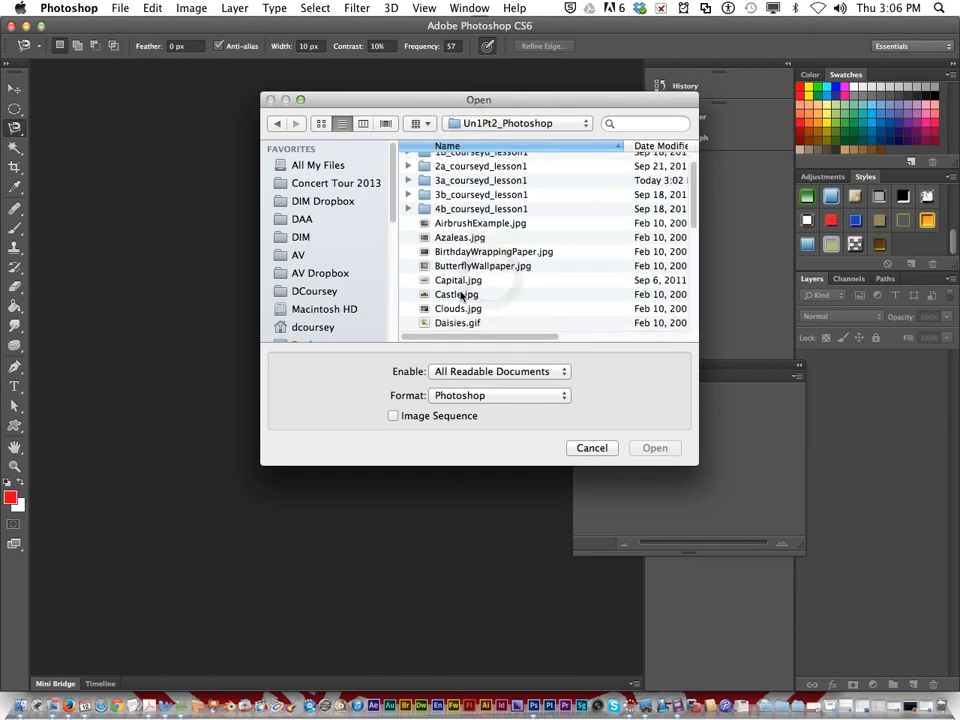
left_click(465, 311)
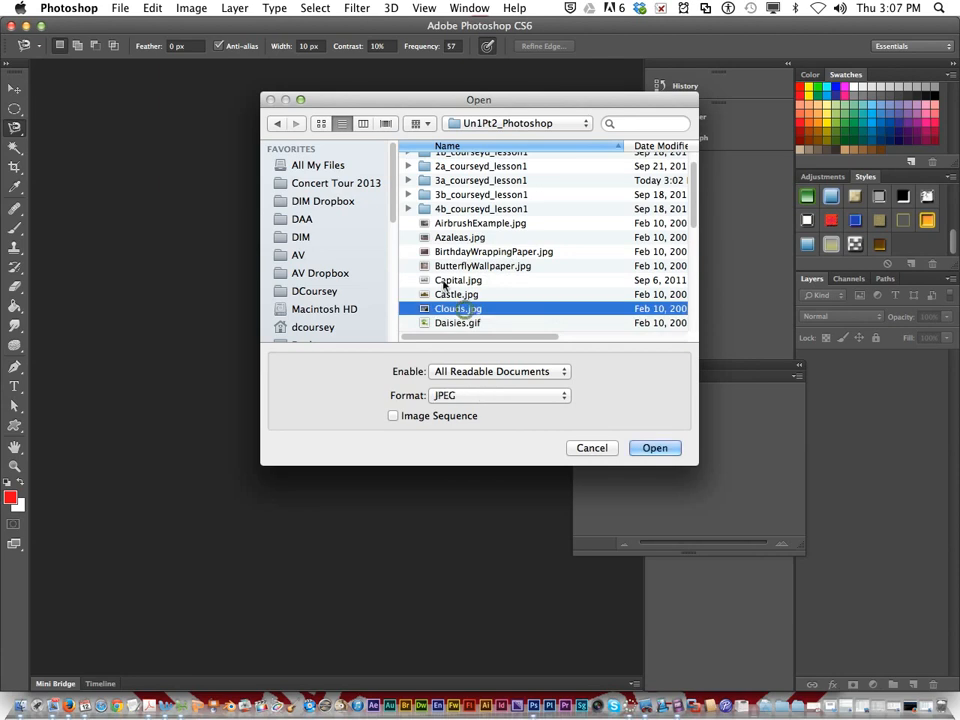
left_click(653, 448)
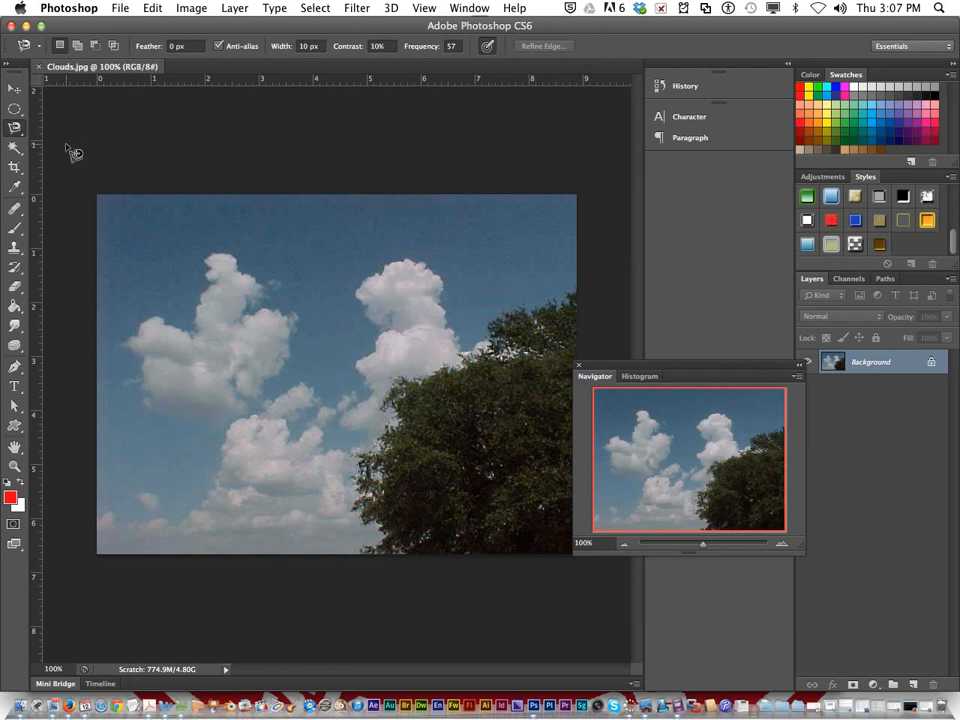
With the Magic Wand at tolerance 32, select the upper sky, the lower-left sky, and the upper sky again
key("w")
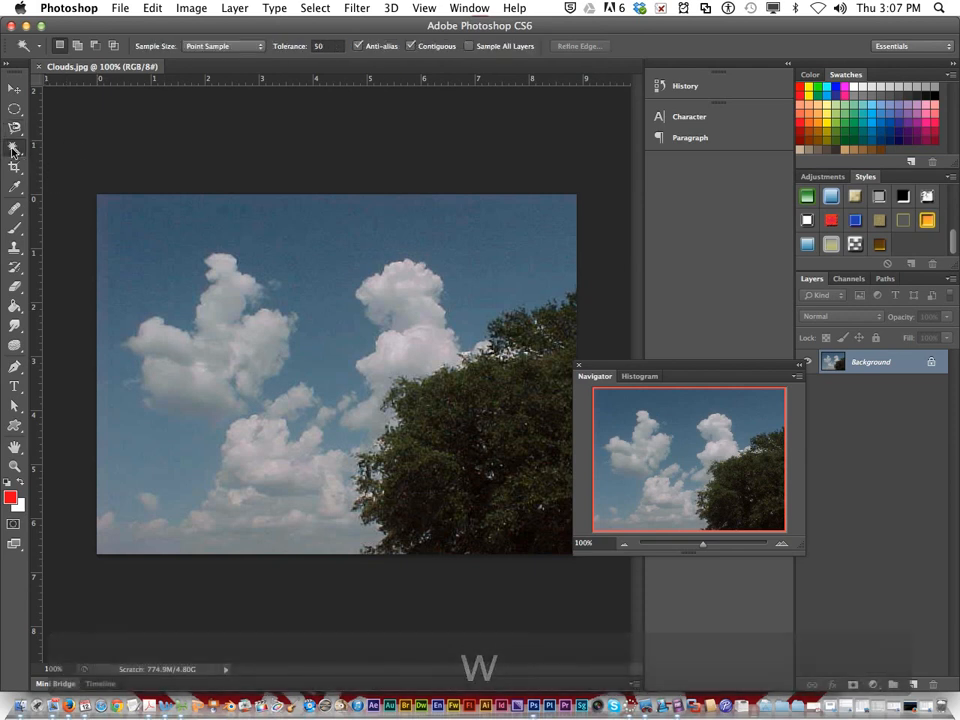
left_click(13, 149)
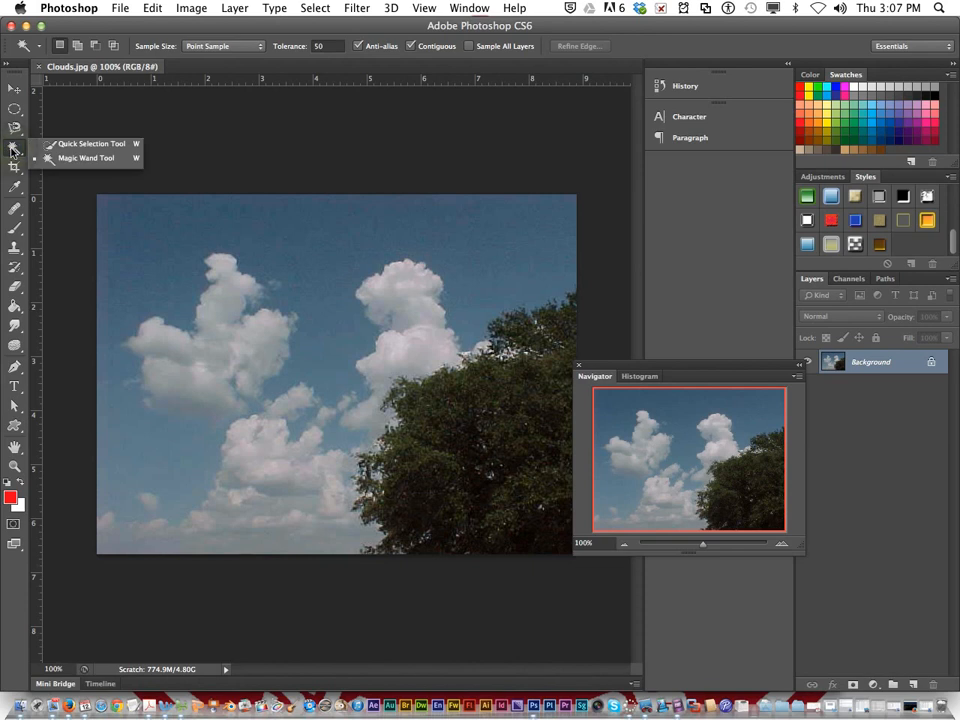
left_click(69, 160)
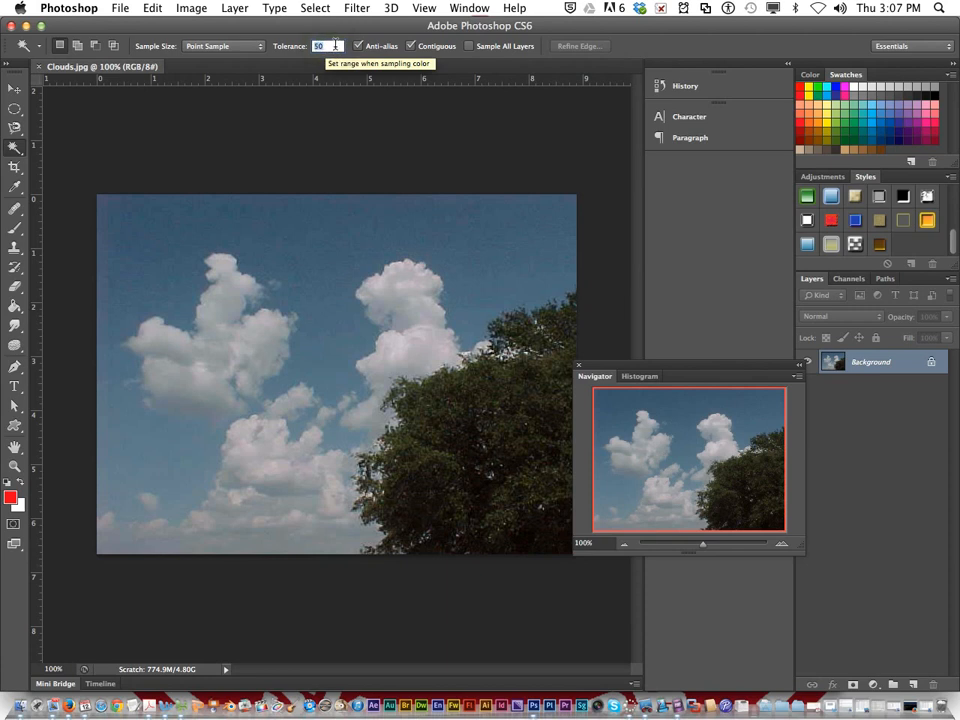
type("32")
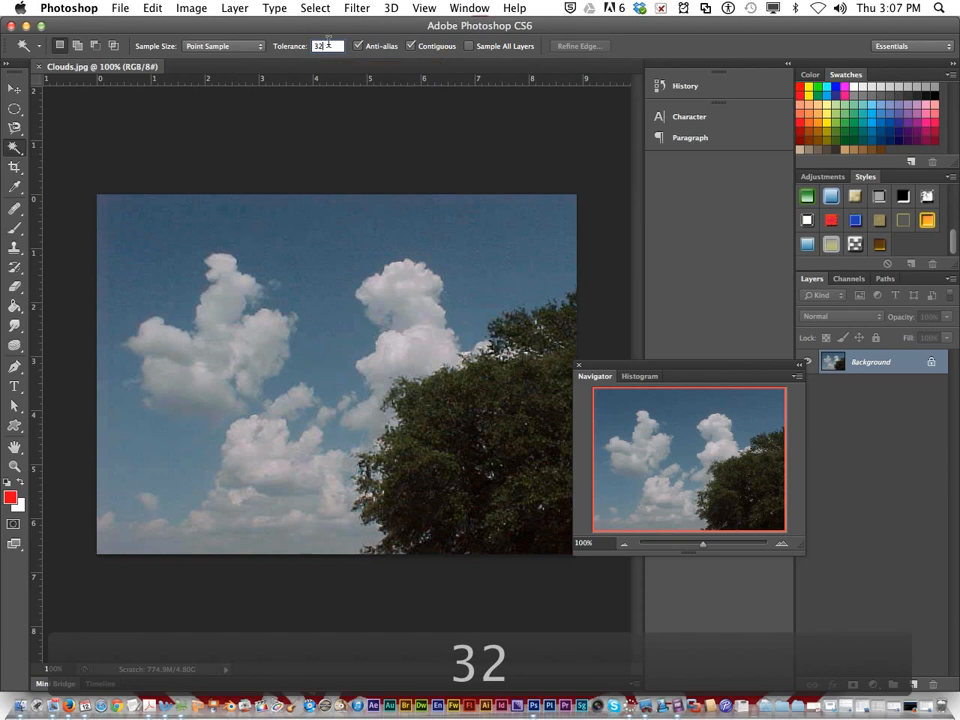
left_click(315, 260)
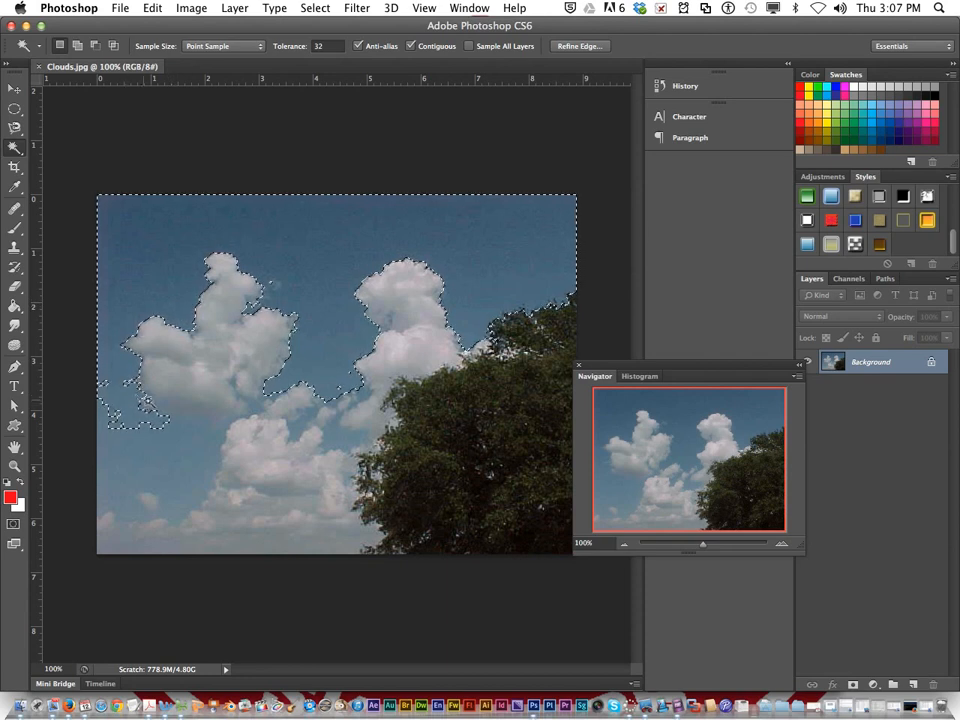
left_click(151, 456)
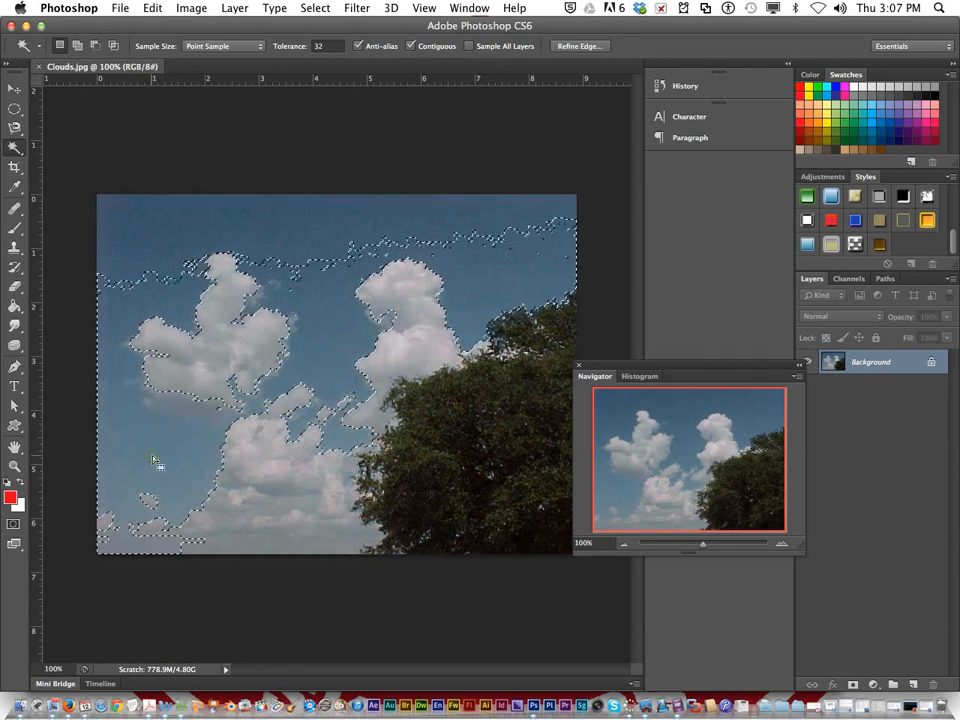
left_click(300, 203)
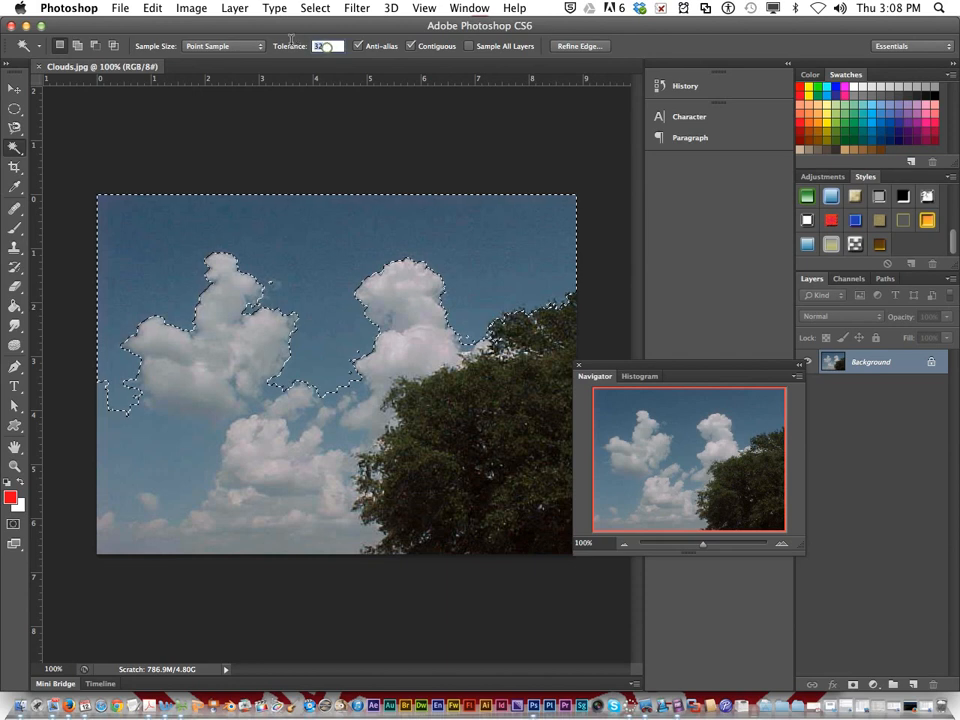
Try selecting the blue sky between the clouds with the Magic Wand at tolerance 5 and again at tolerance 100
type("5")
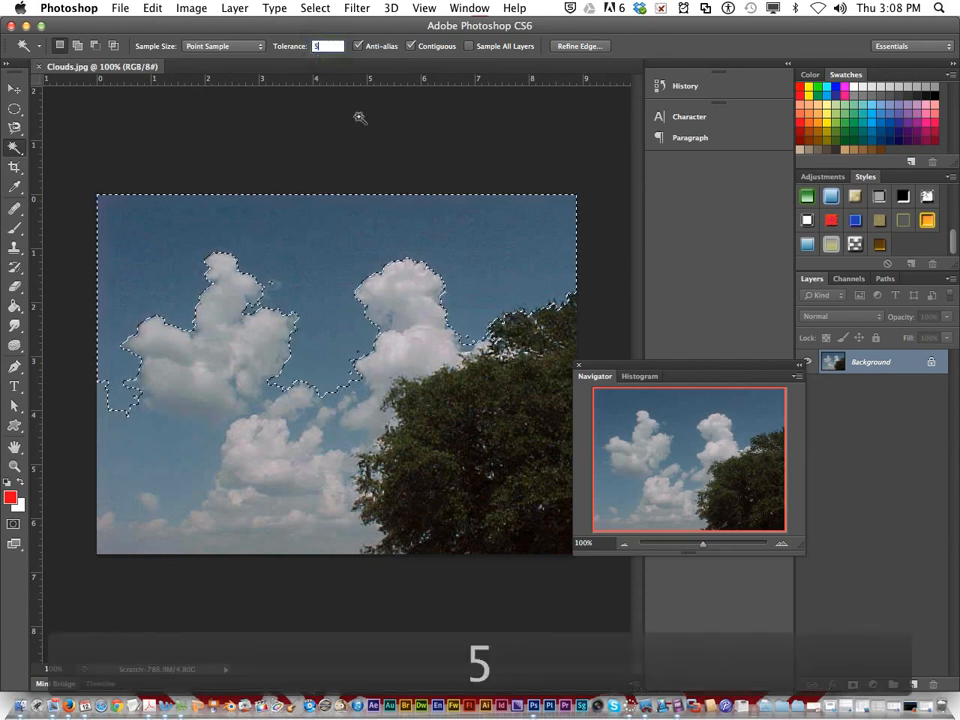
left_click(320, 263)
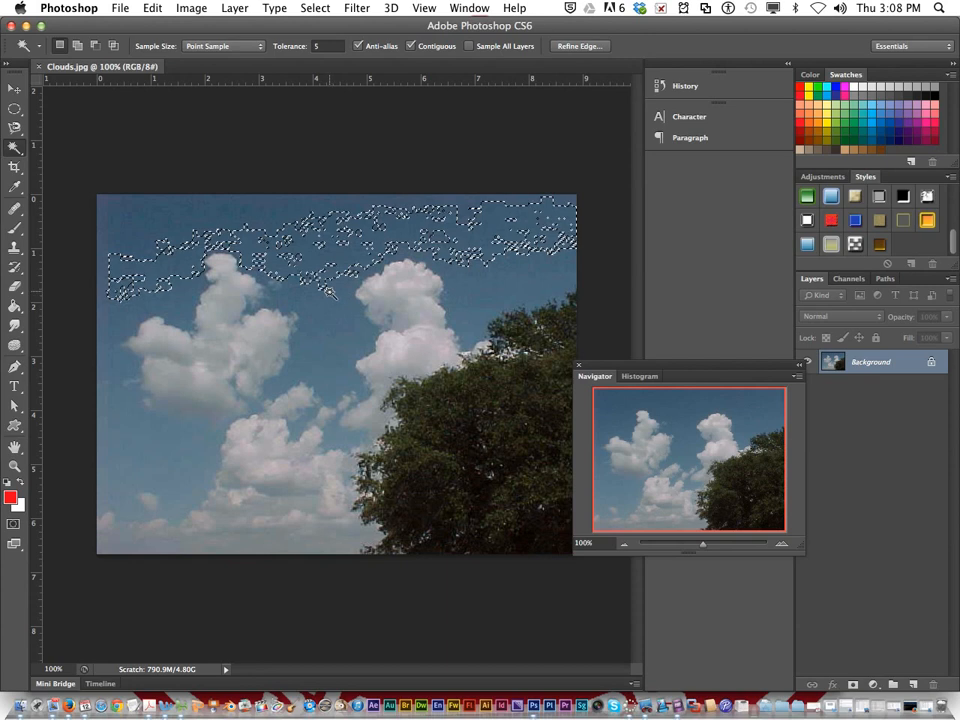
left_click(331, 49)
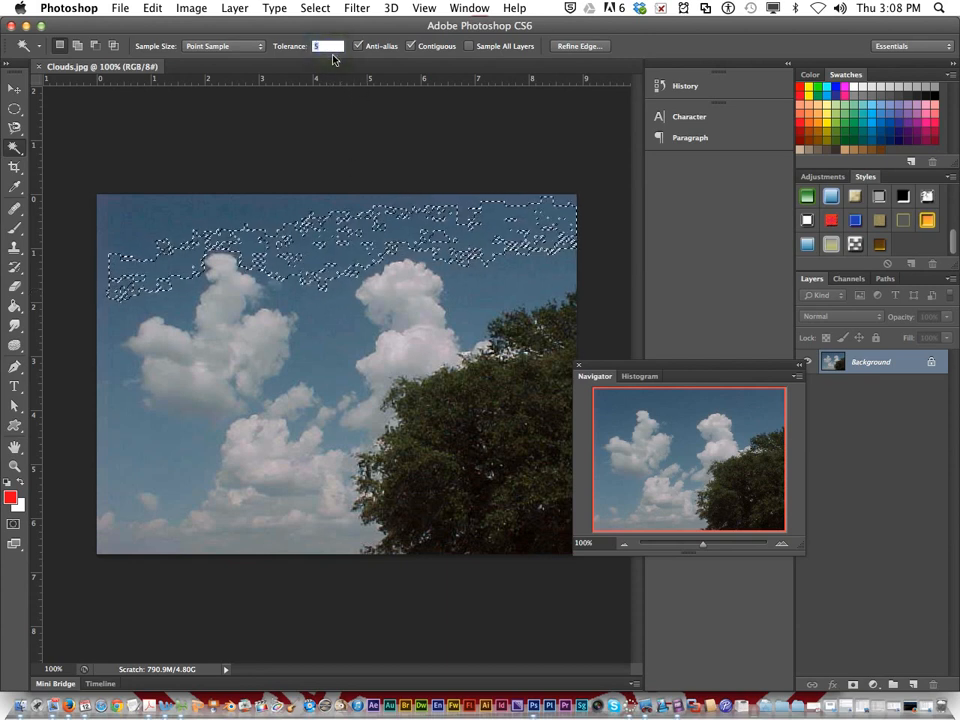
type("5")
key("BackSpace")
type("100")
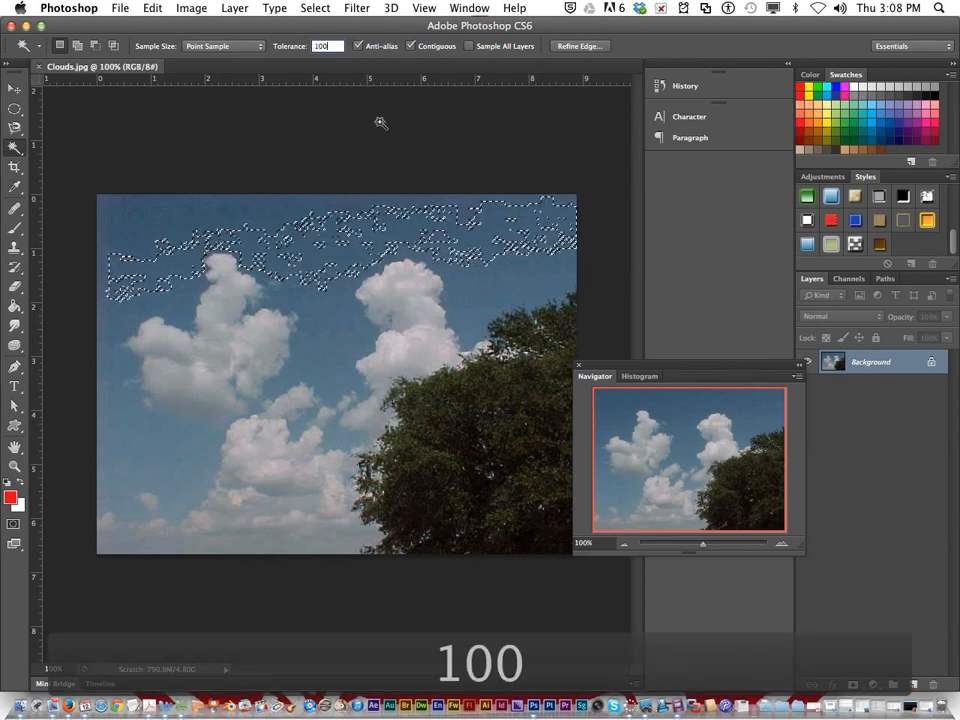
left_click(373, 258)
left_click(334, 259)
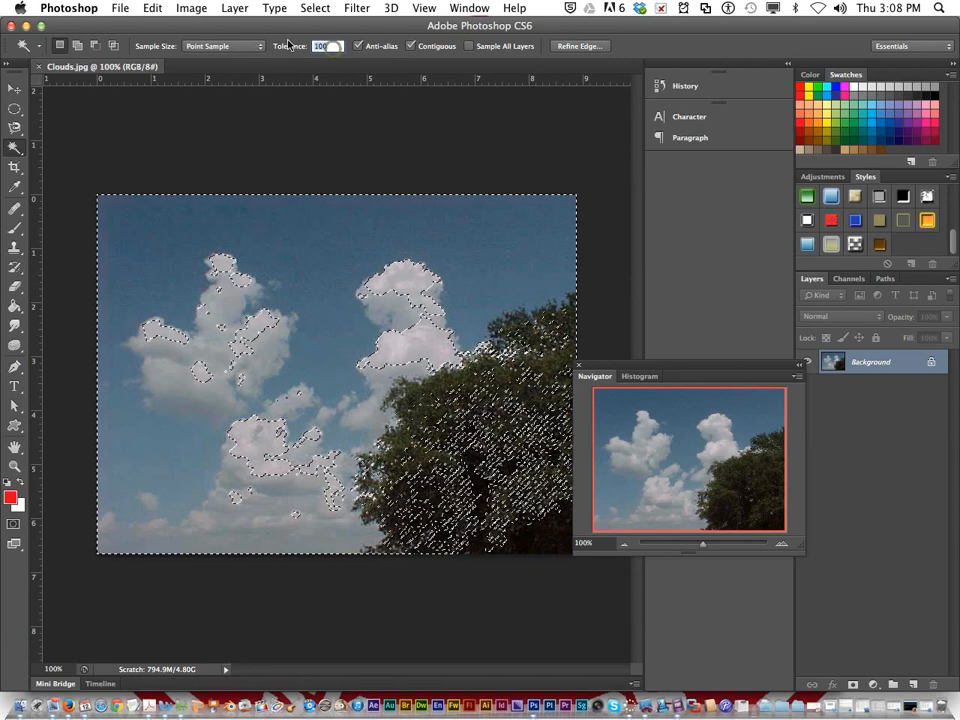
Try the Magic Wand on the sky between the clouds with the extreme tolerances 255 and 1
type("255")
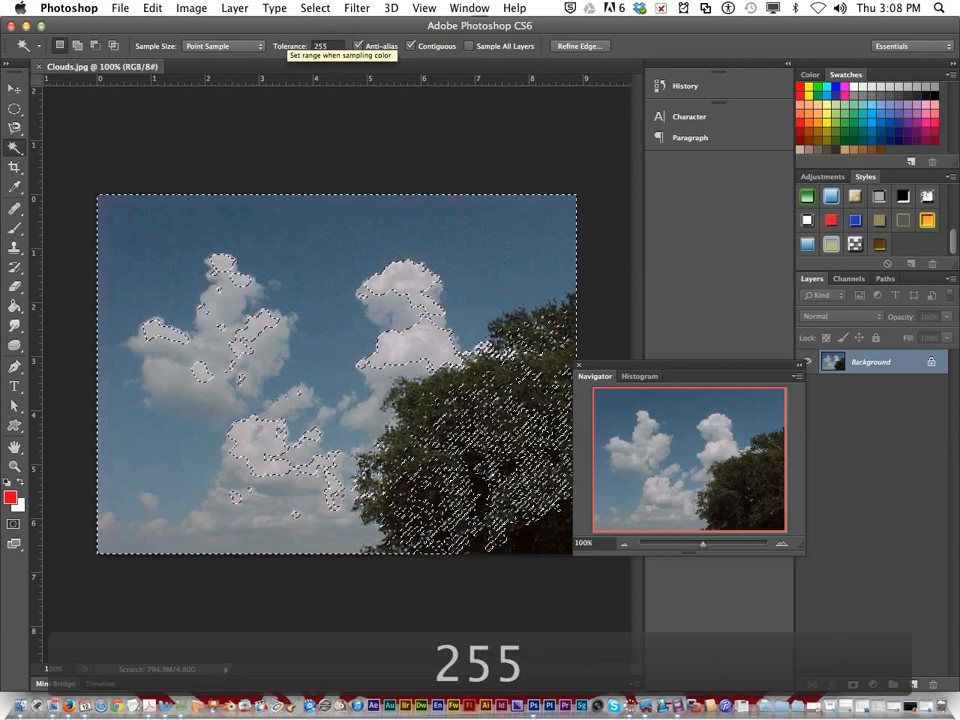
left_click(340, 313)
left_click(329, 280)
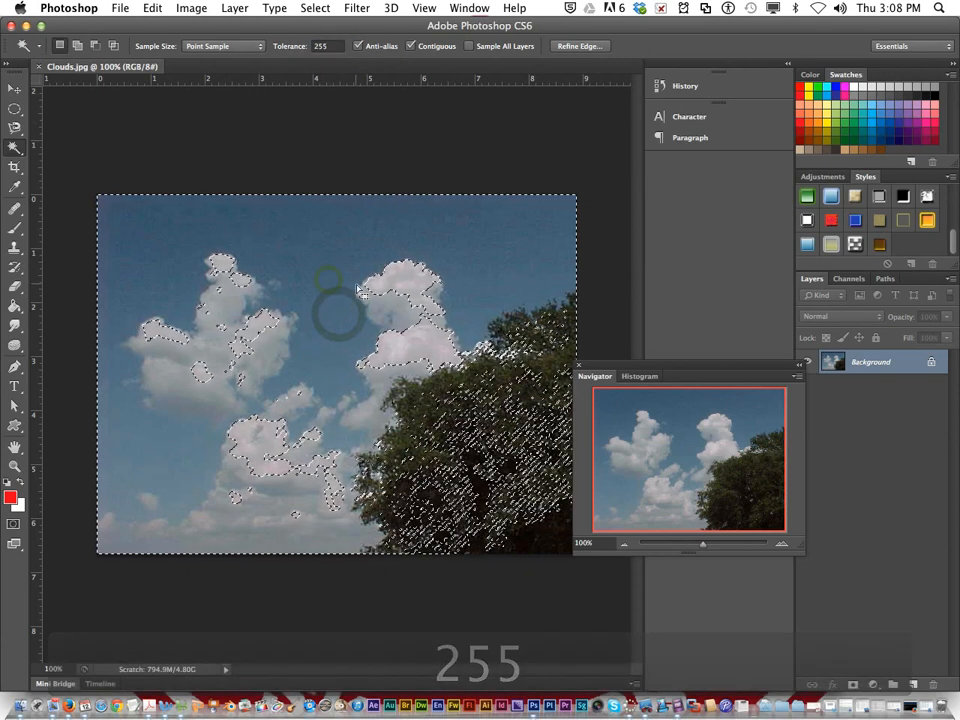
left_click(393, 278)
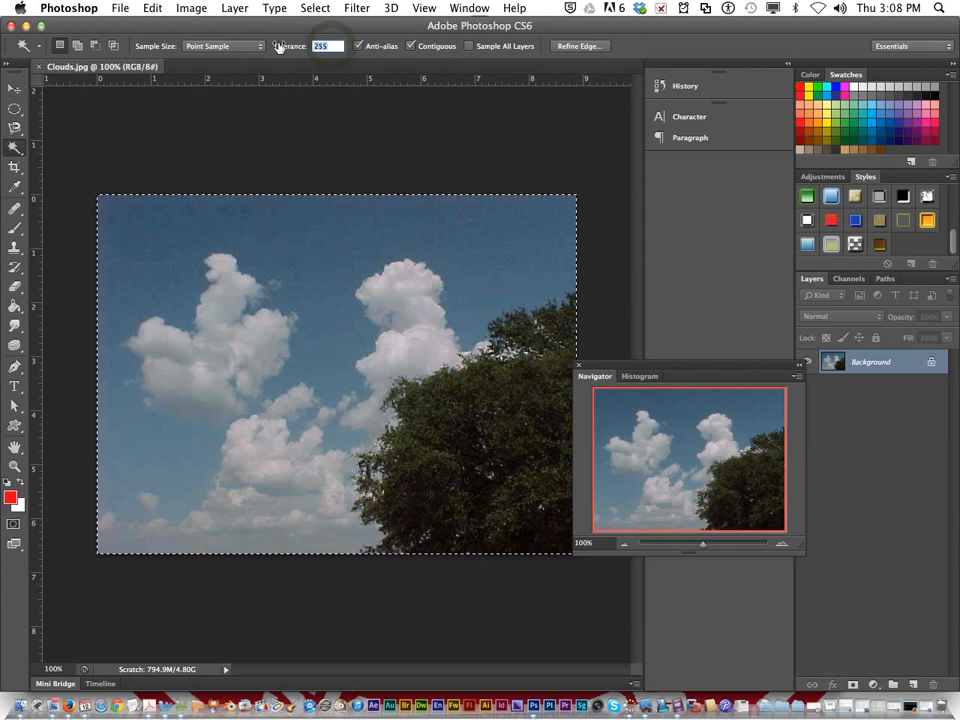
type("1")
left_click(318, 265)
left_click(310, 263)
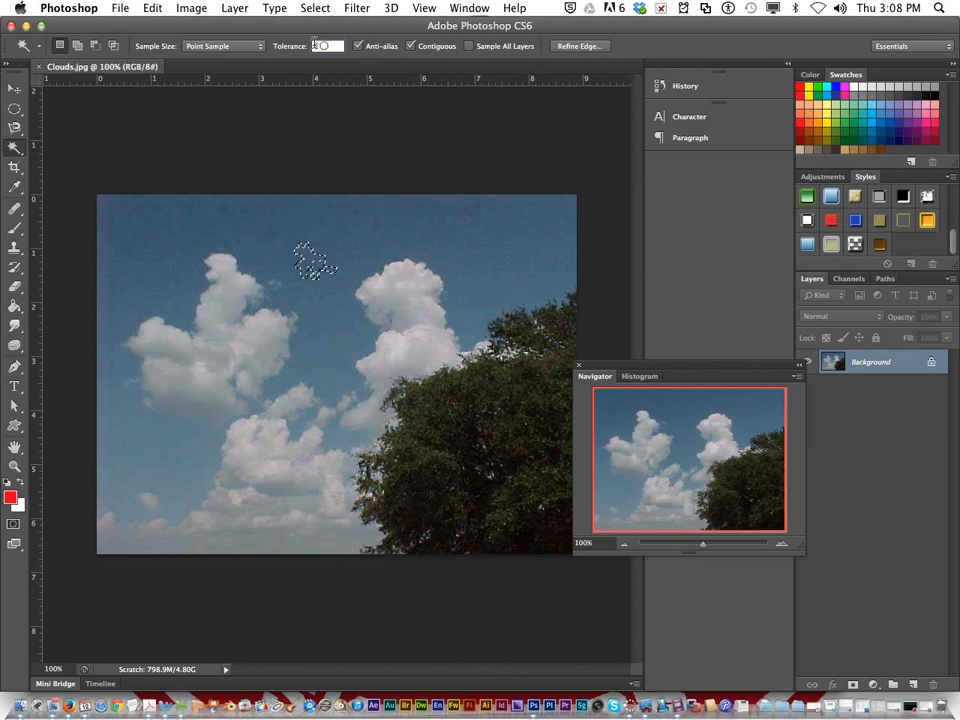
Set the Magic Wand tolerance to 32, select the upper sky and add the lower-left sky to the selection
type("32")
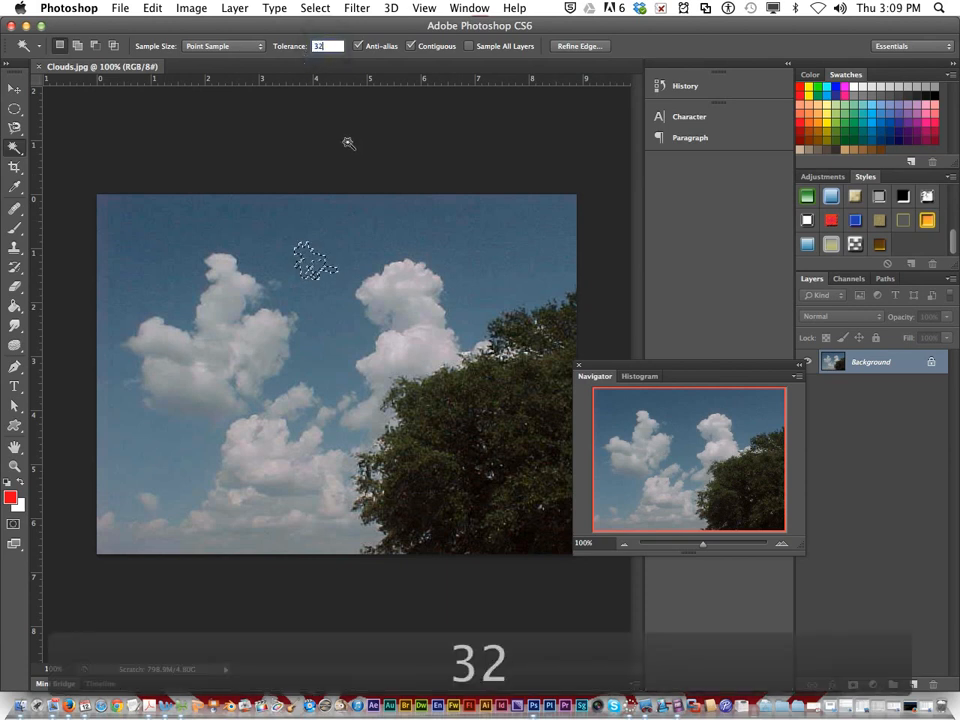
left_click(383, 238)
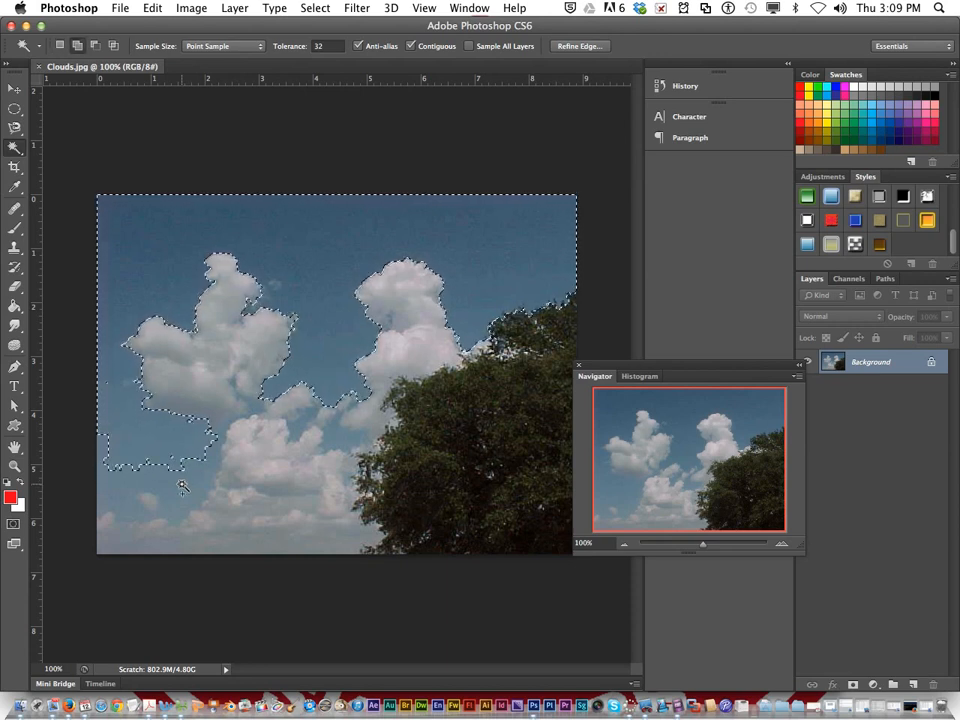
left_click(183, 487)
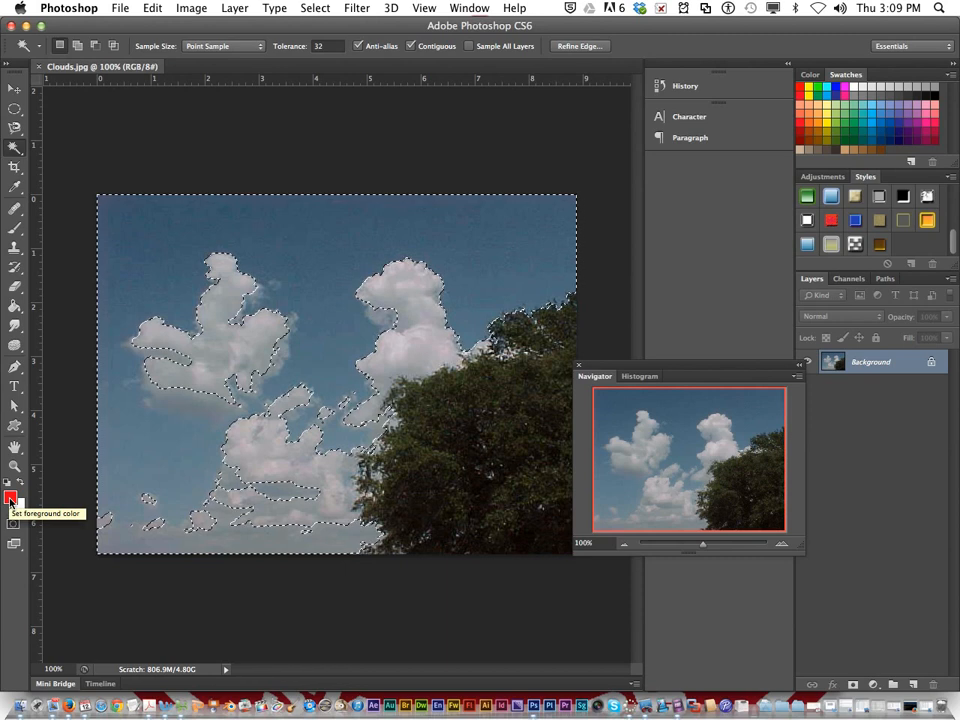
Change the background color to near-black, 070707
left_click(16, 506)
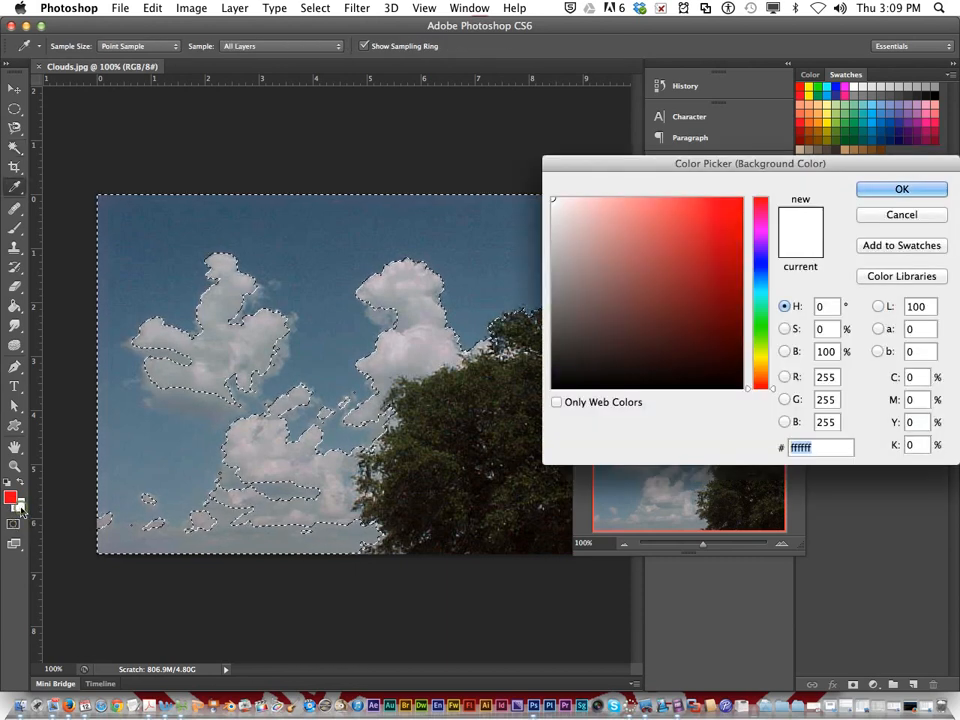
left_click(559, 383)
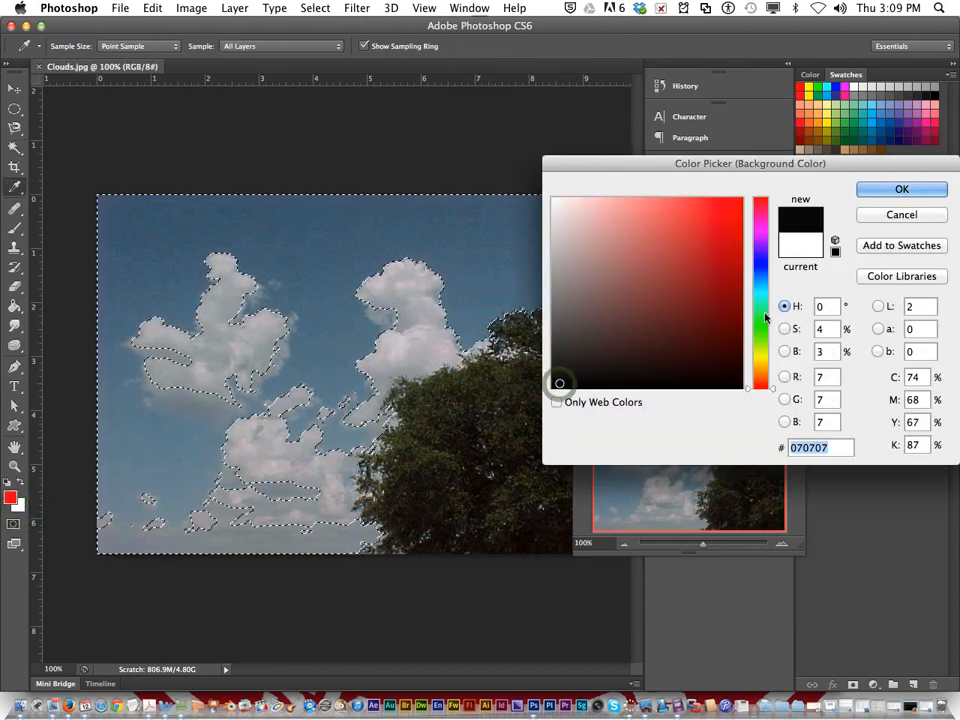
left_click(880, 191)
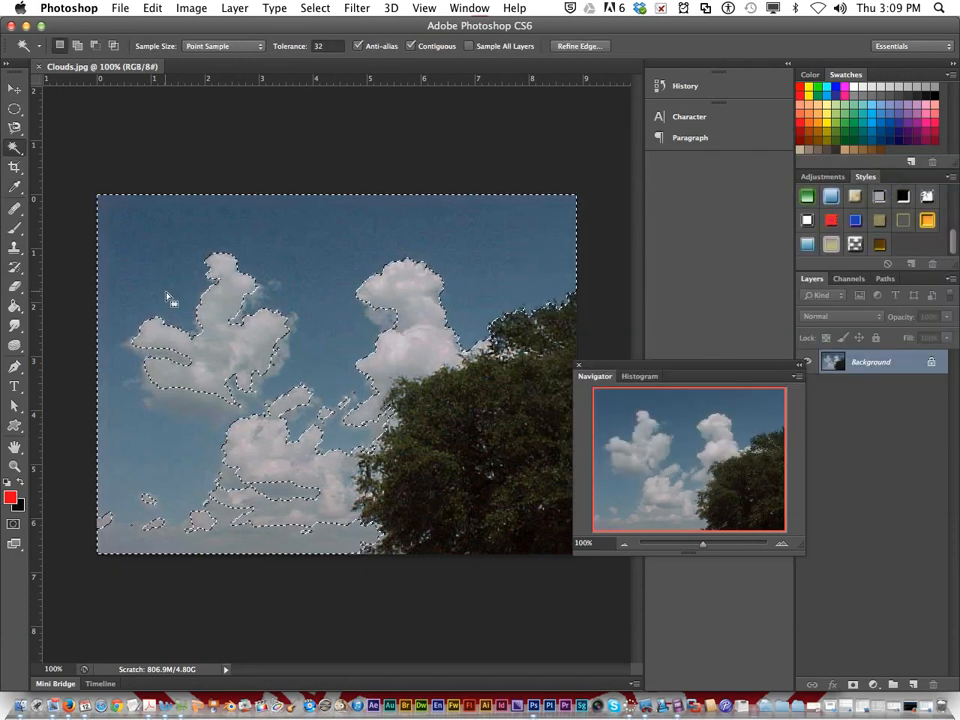
Paint Bucket the selected sky with red, swap the foreground and background colors, and refill the sky areas with black
key("g")
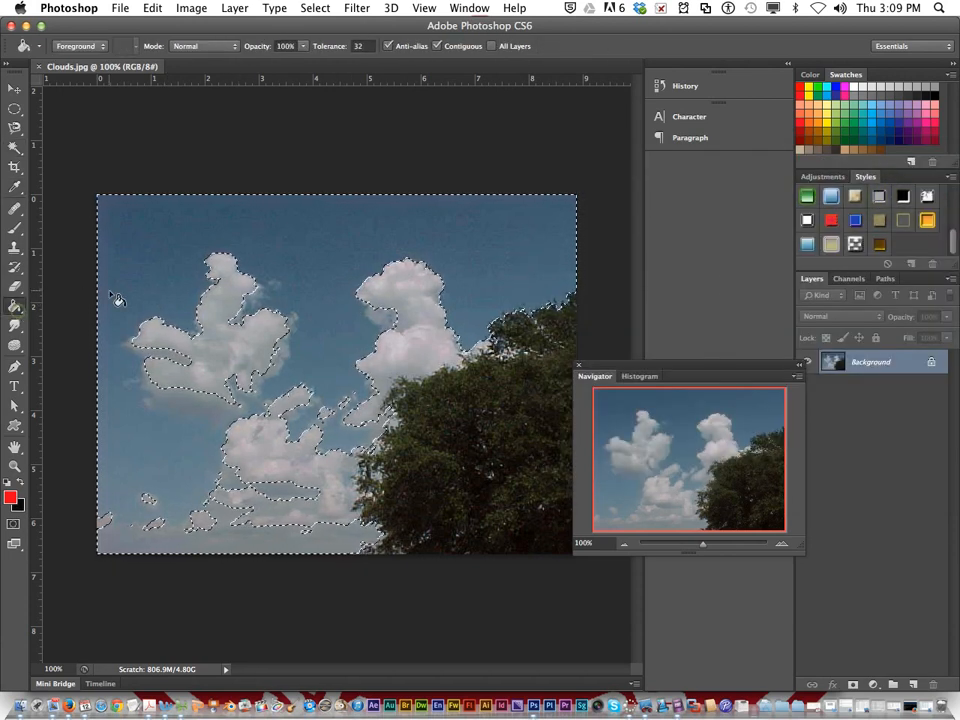
left_click(132, 273)
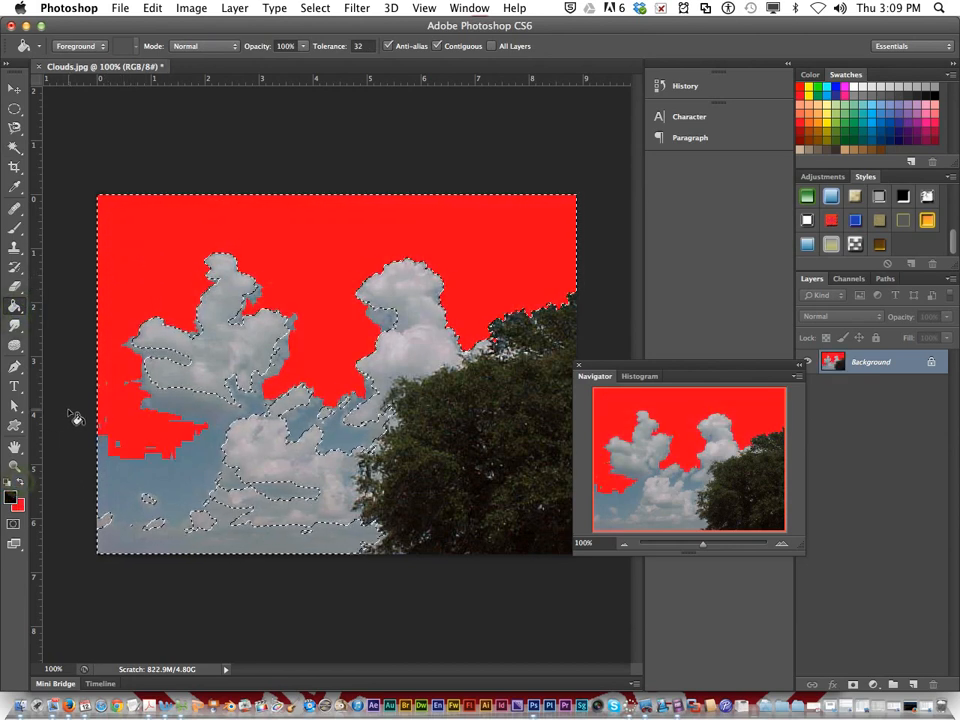
left_click(194, 338)
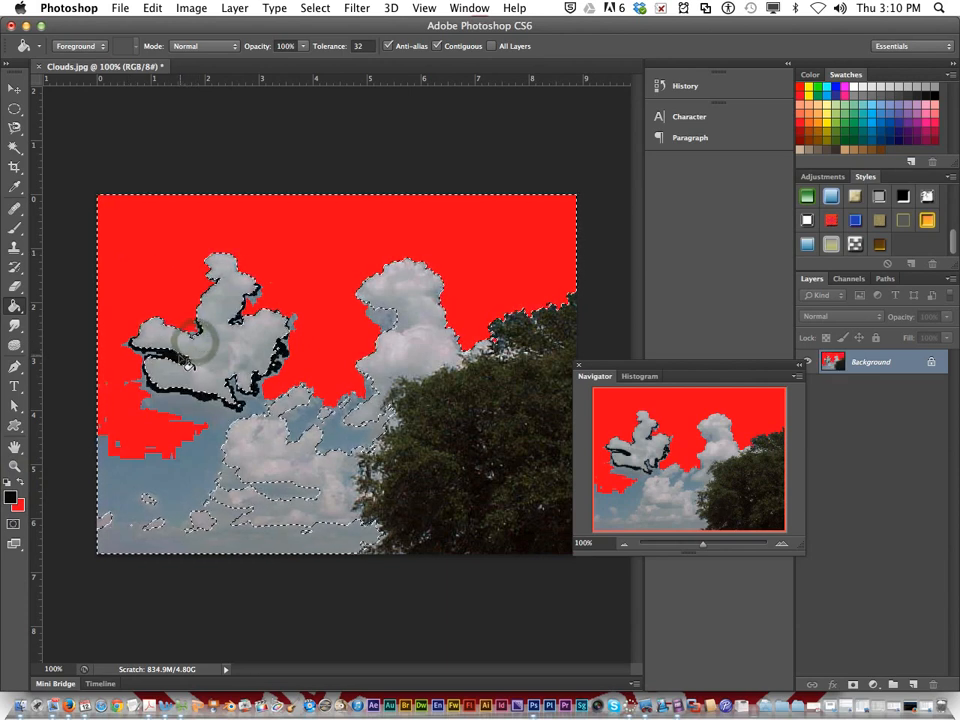
left_click(183, 437)
left_click(175, 485)
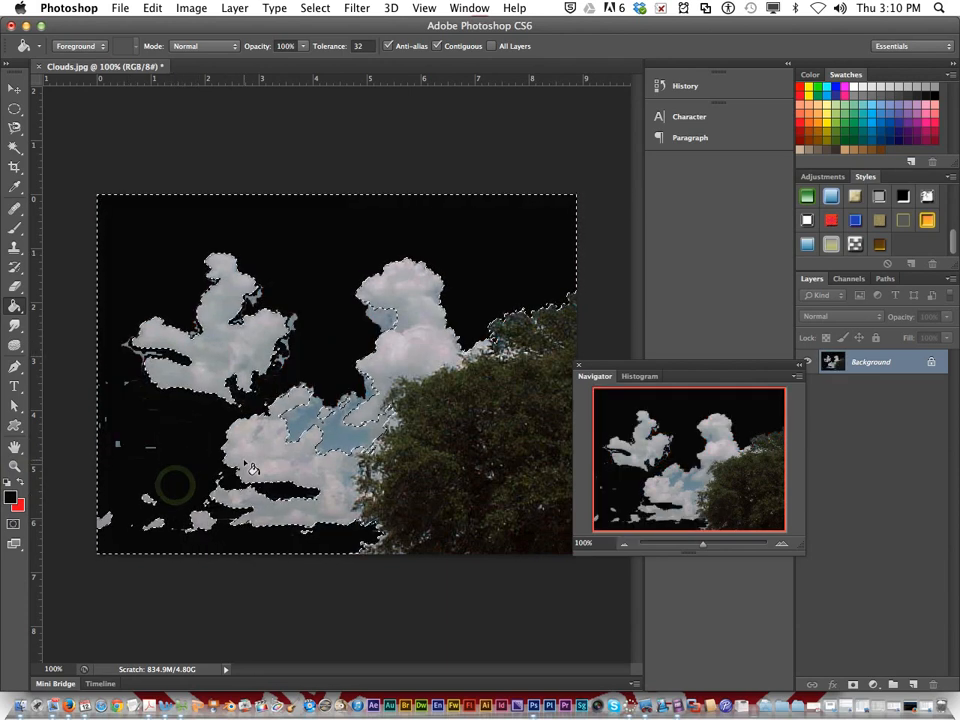
left_click(328, 432)
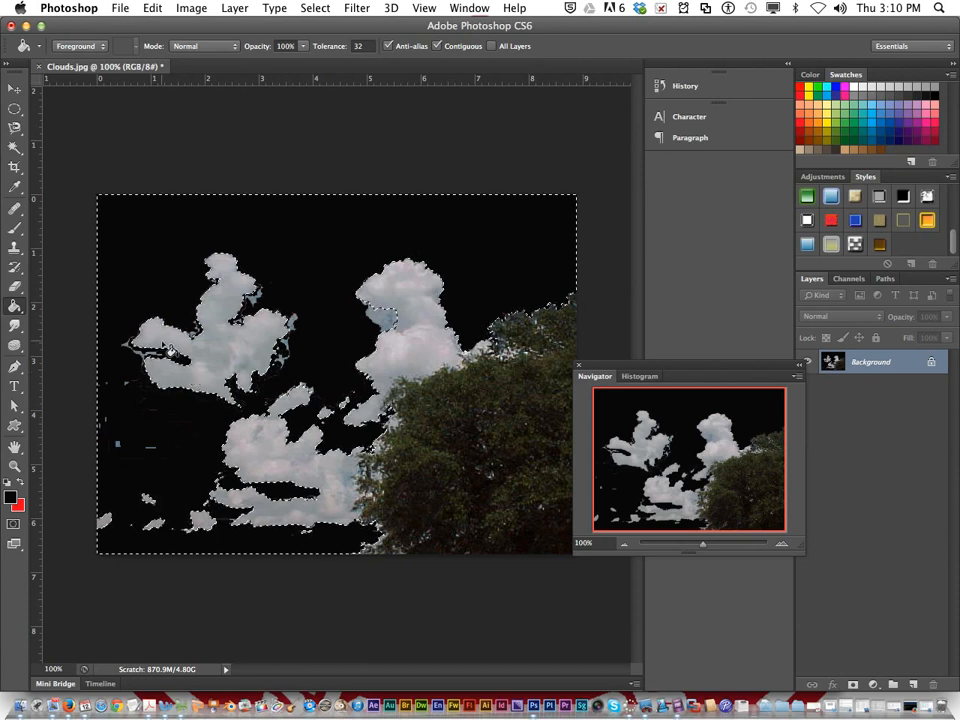
Fill the selected sky with the red-and-white striped linear gradient, running diagonally from upper left to lower right
left_click(14, 306)
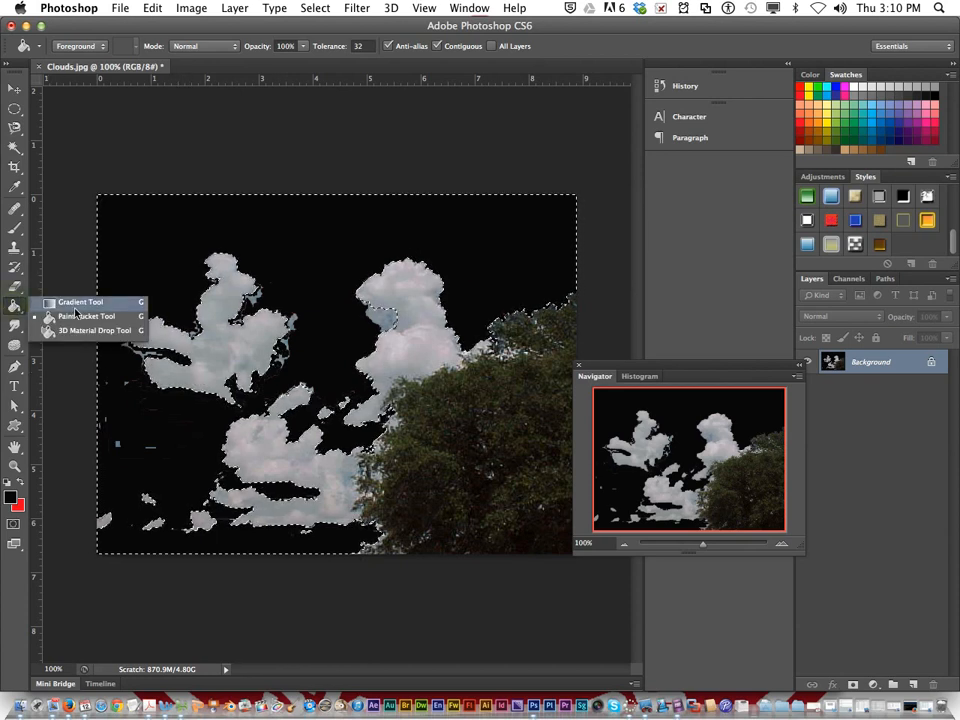
left_click(76, 304)
left_click_drag(189, 244, 382, 350)
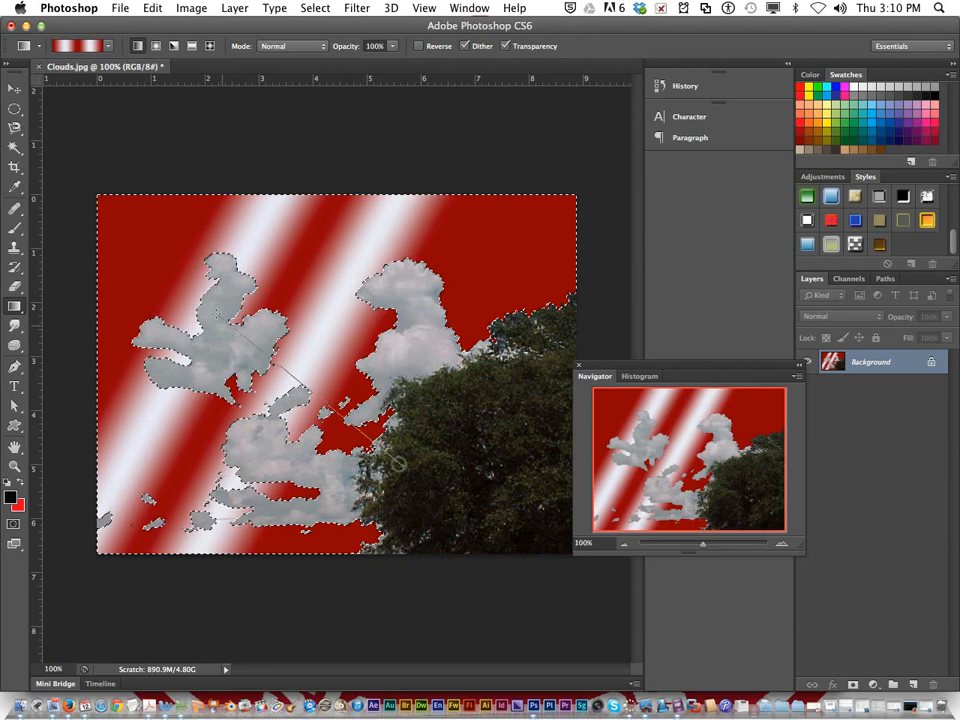
Redraw the red-and-white striped linear gradient over the selected sky at different lengths and angles, ending with broad diagonal bands
left_click_drag(404, 463, 253, 364)
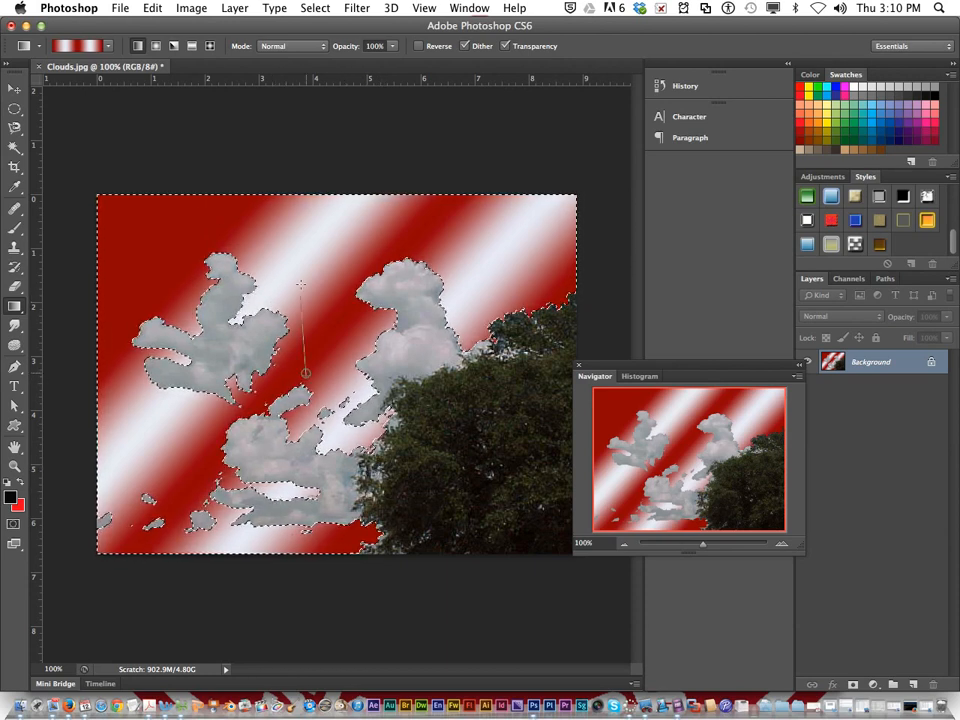
left_click_drag(306, 373, 306, 373)
left_click_drag(350, 452, 350, 452)
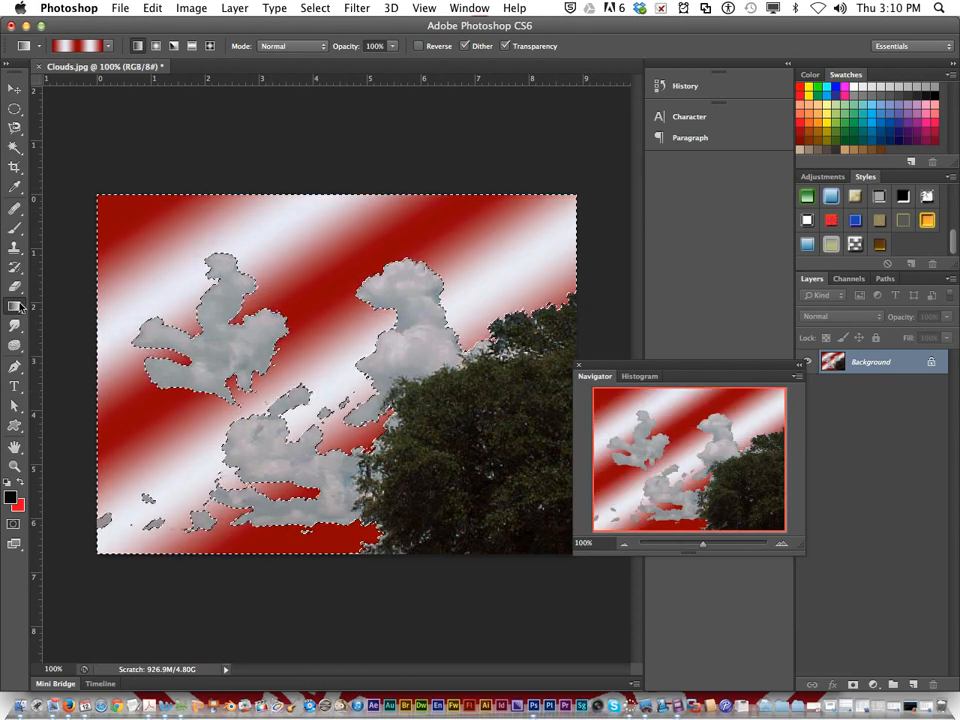
left_click(15, 308)
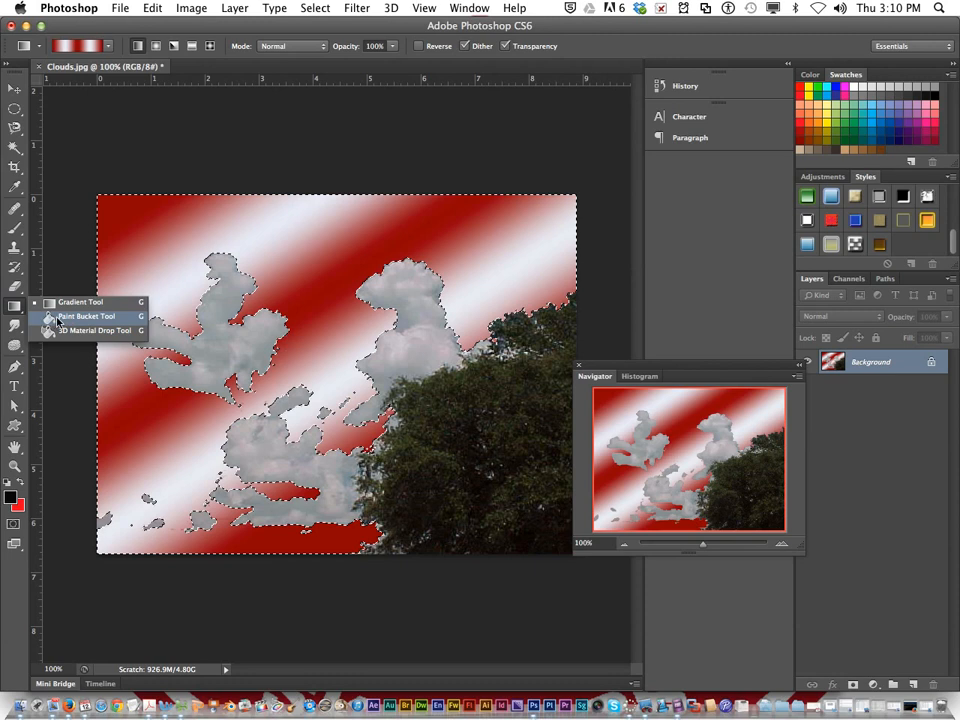
left_click(10, 314)
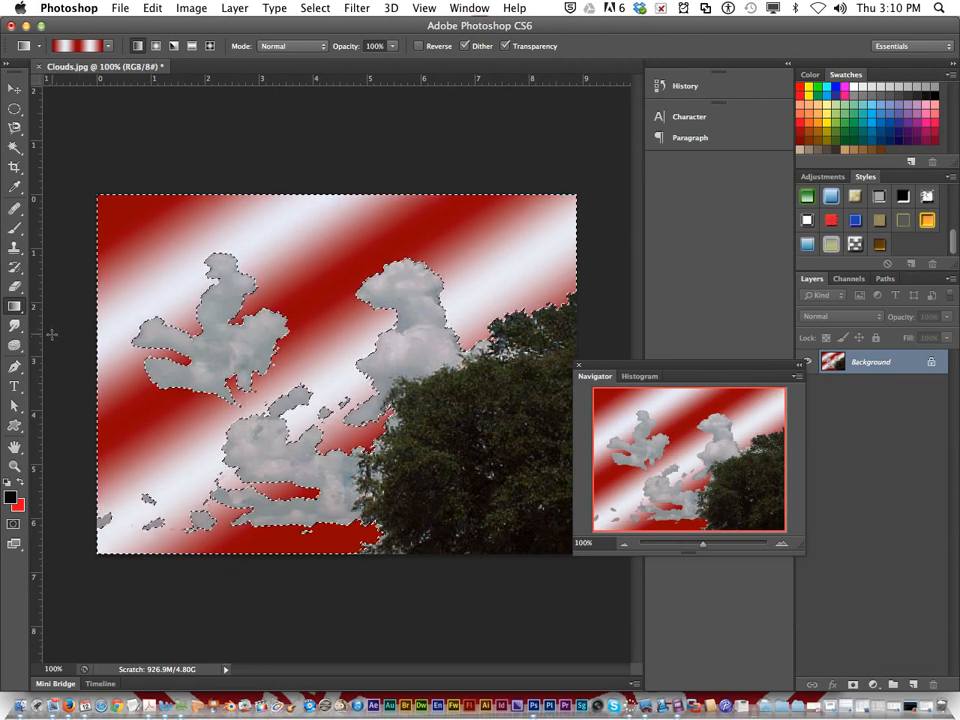
key("shift+BackSpace")
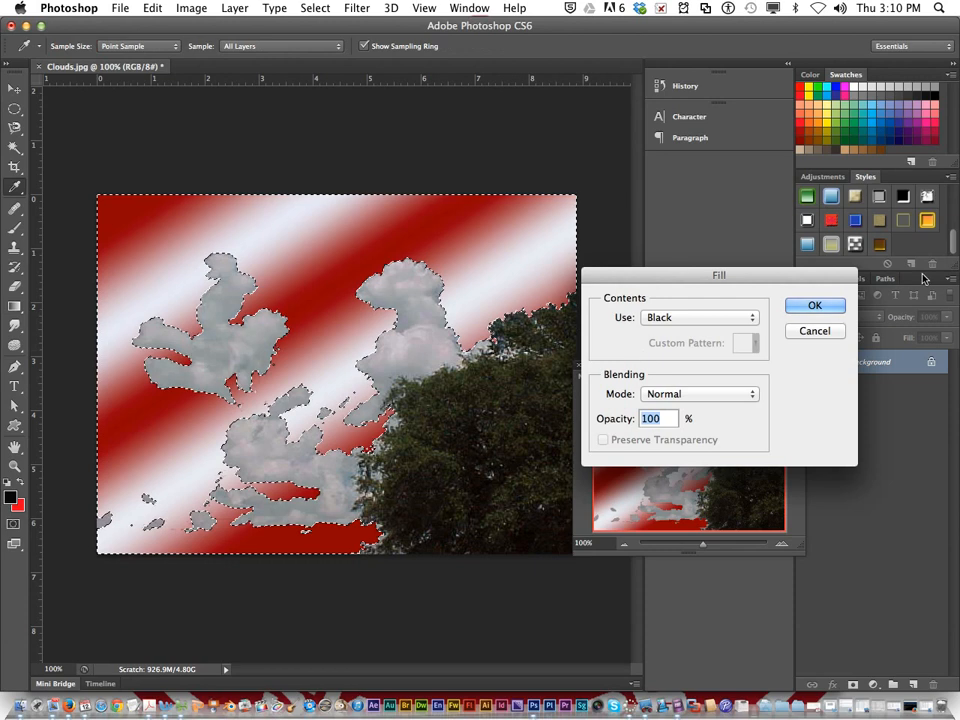
left_click(823, 334)
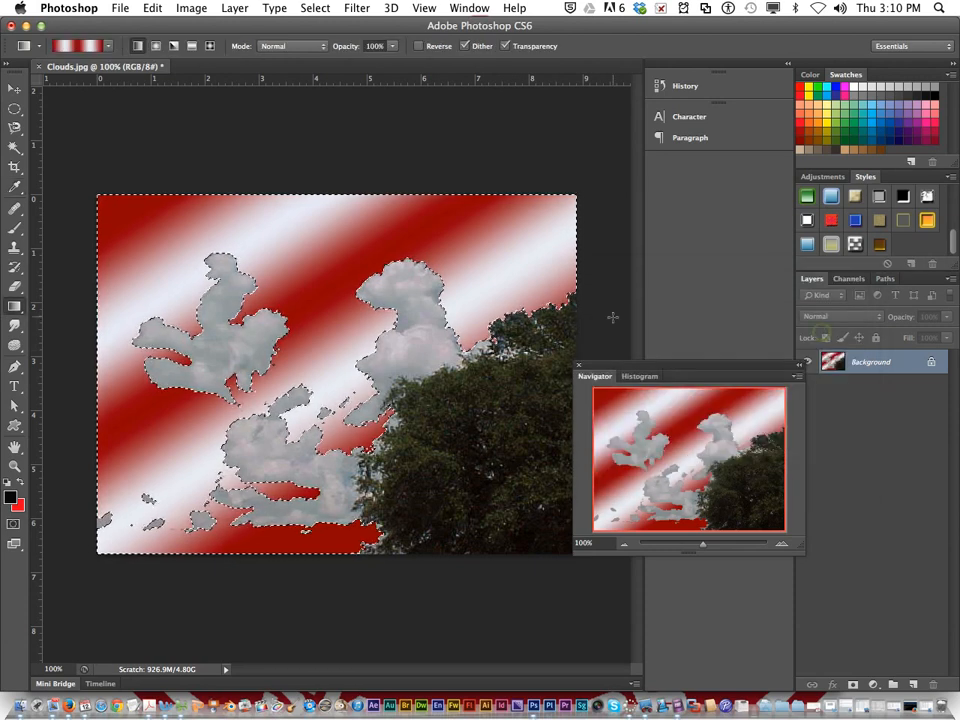
left_click(14, 147)
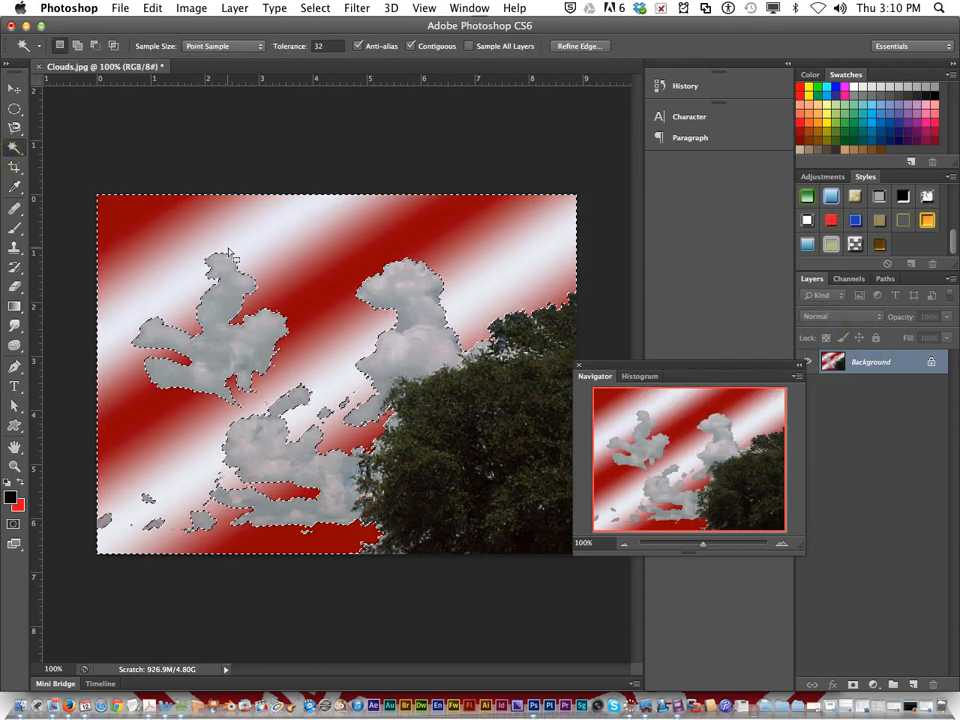
key("shift+BackSpace")
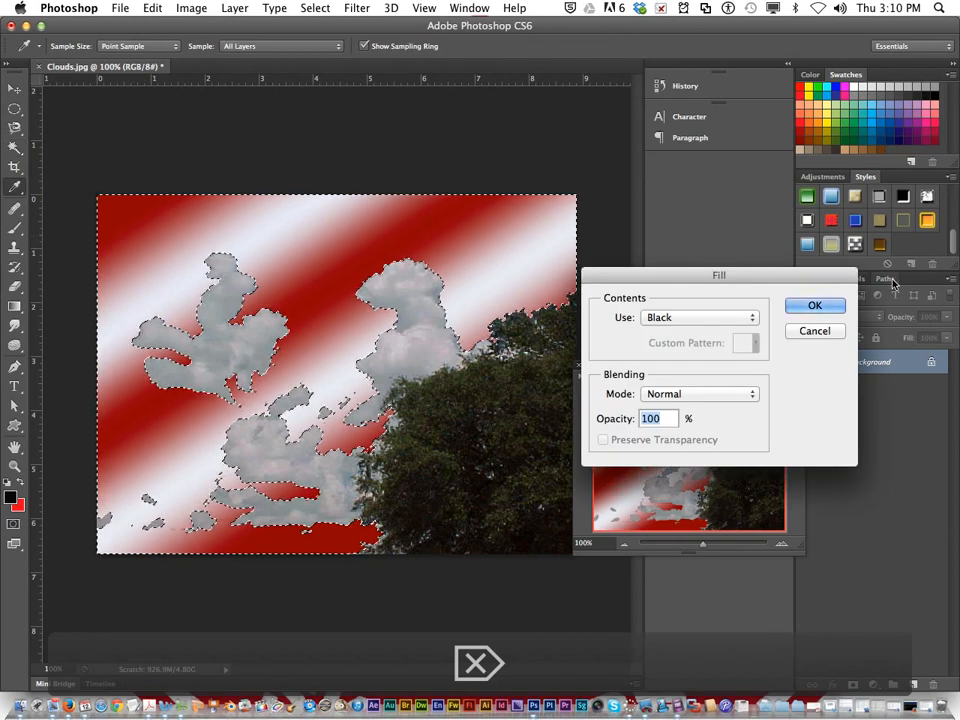
left_click(816, 331)
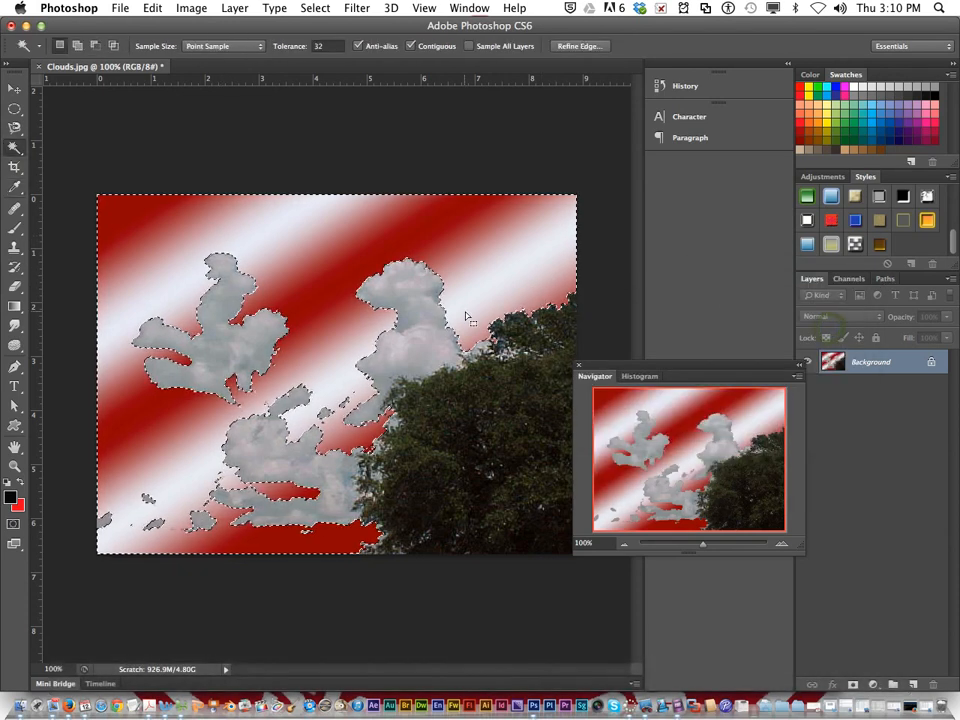
left_click(16, 152)
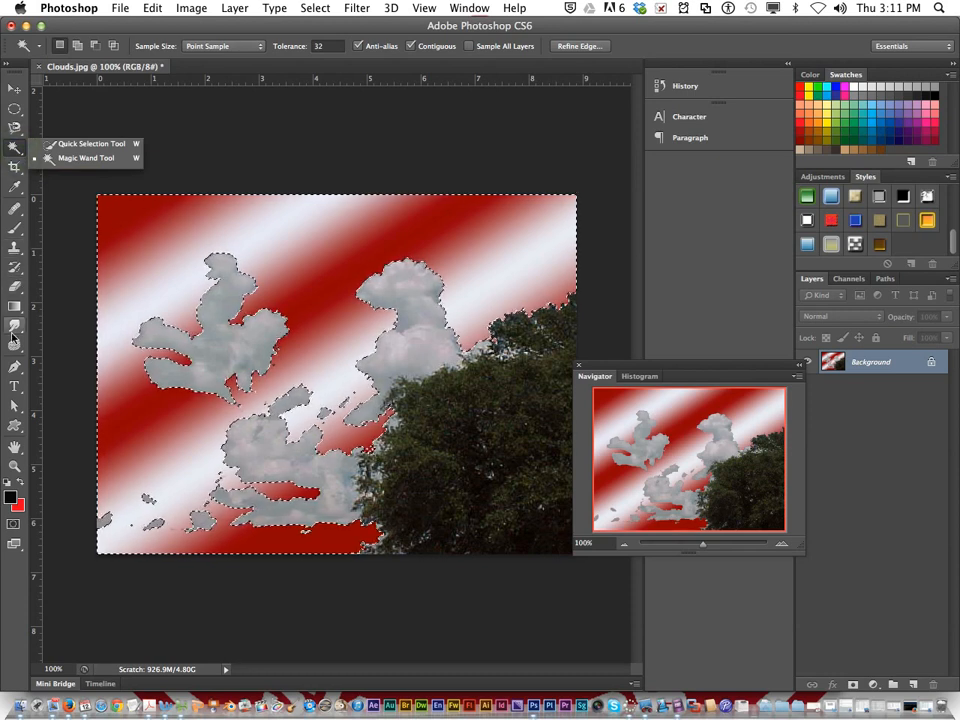
left_click(12, 311)
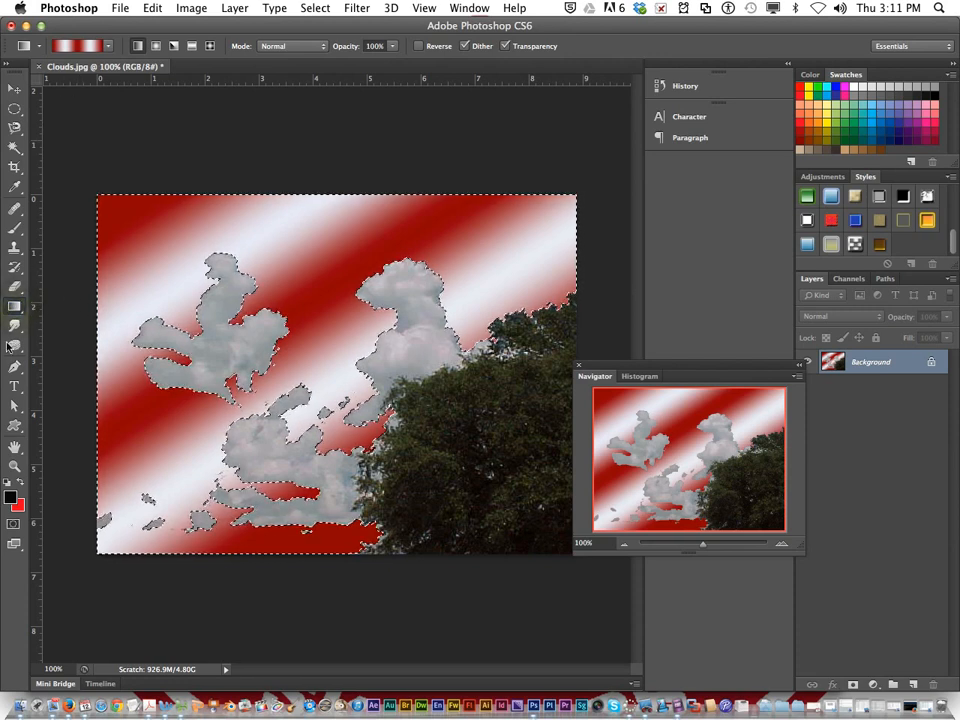
Paint Bucket several of the gradient stripes in the selected sky with the black foreground color at tolerance 32
left_click_drag(14, 306, 56, 318)
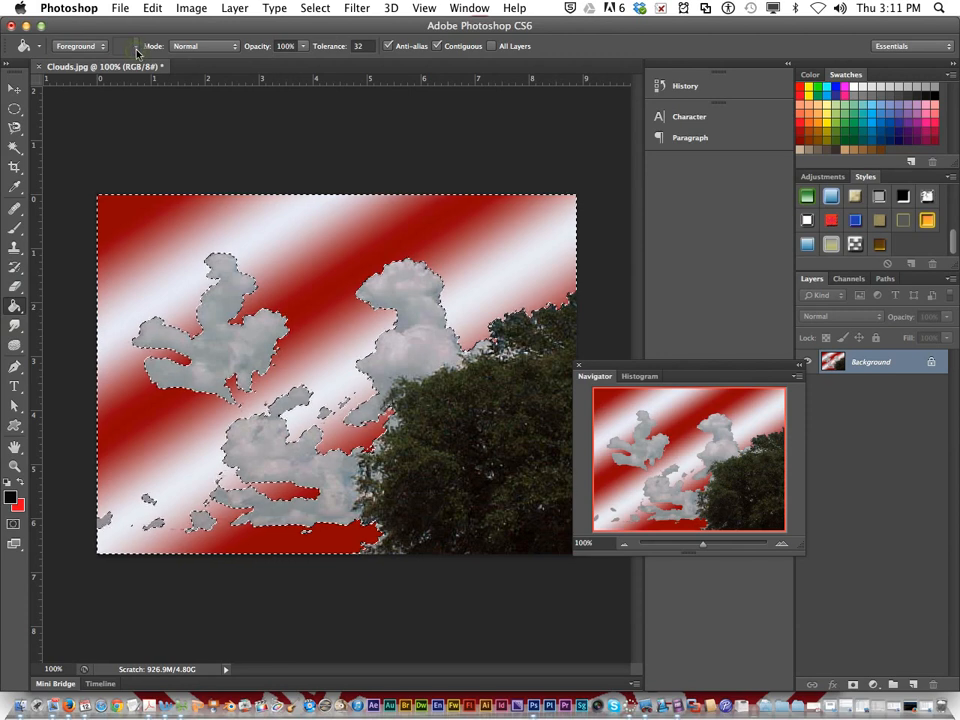
left_click(98, 51)
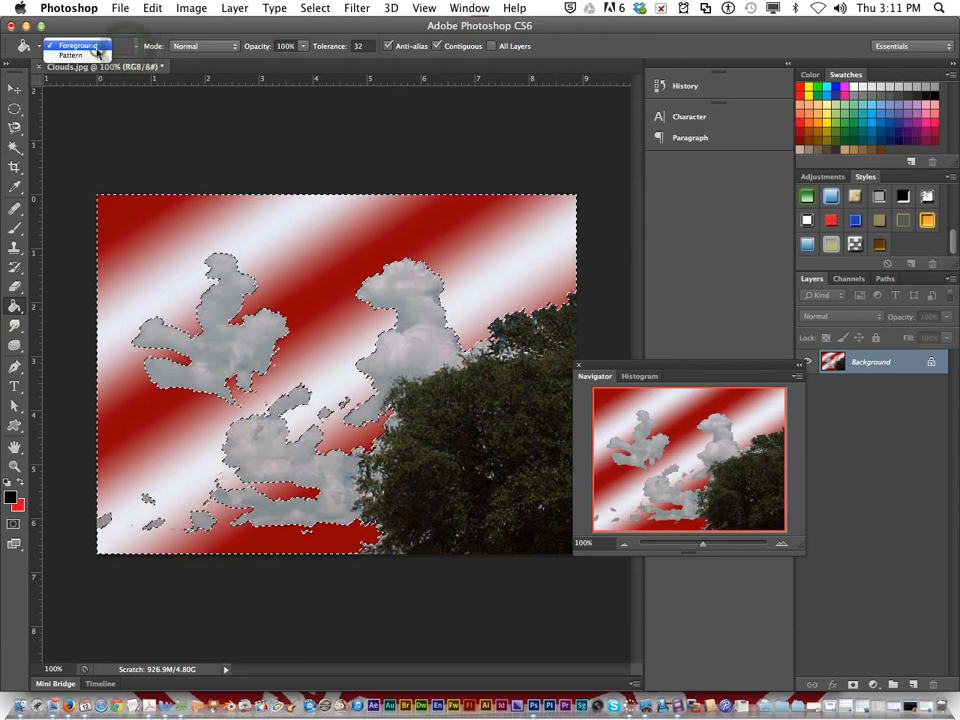
left_click(122, 37)
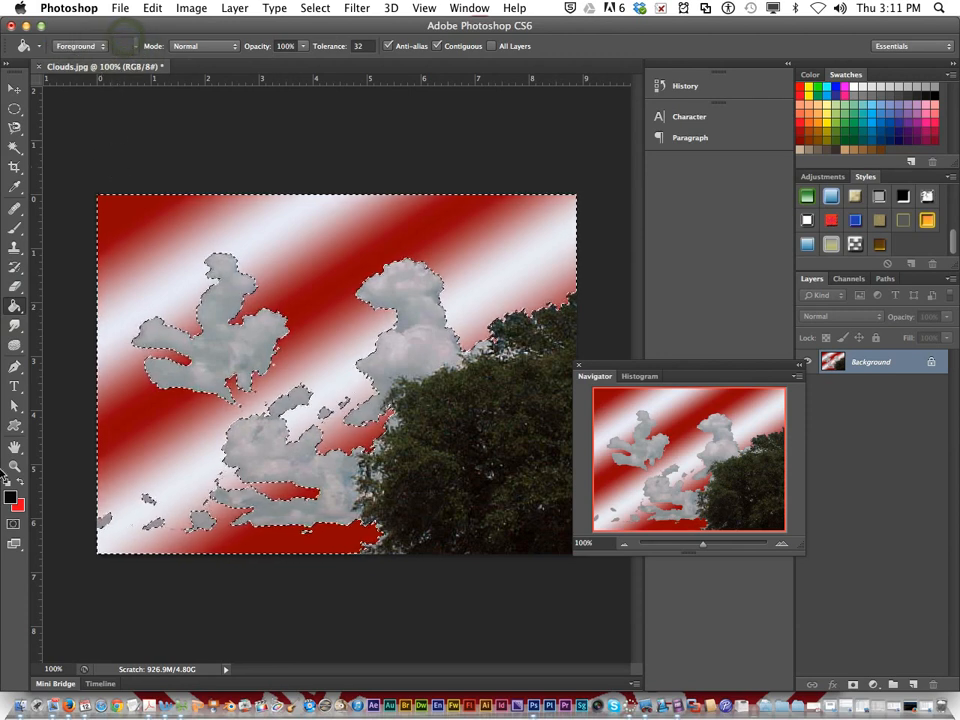
left_click(136, 433)
left_click(160, 460)
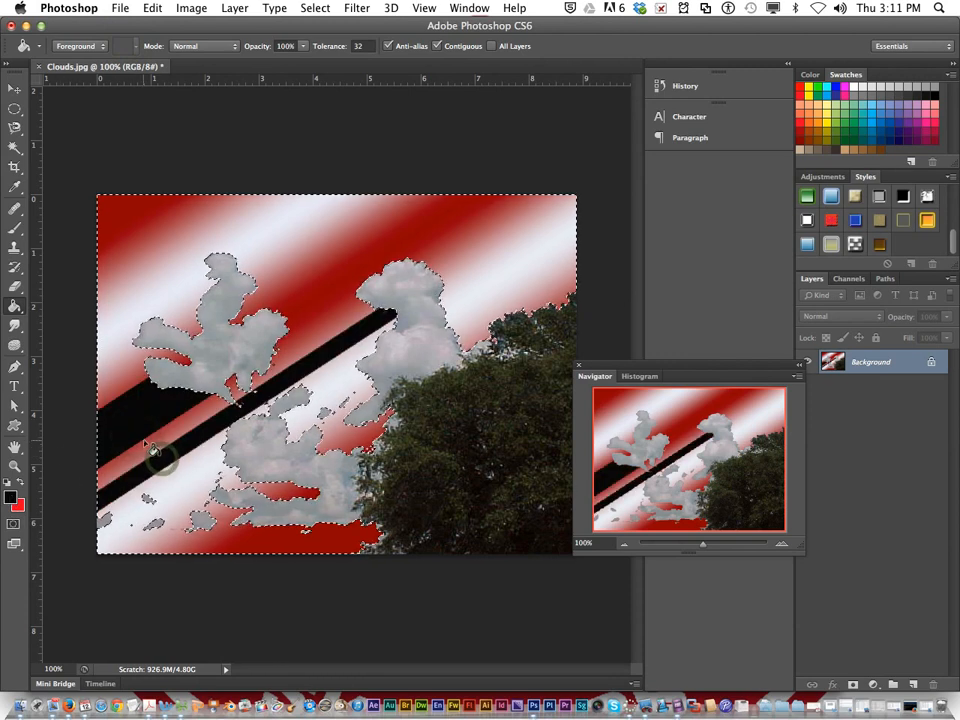
left_click(118, 360)
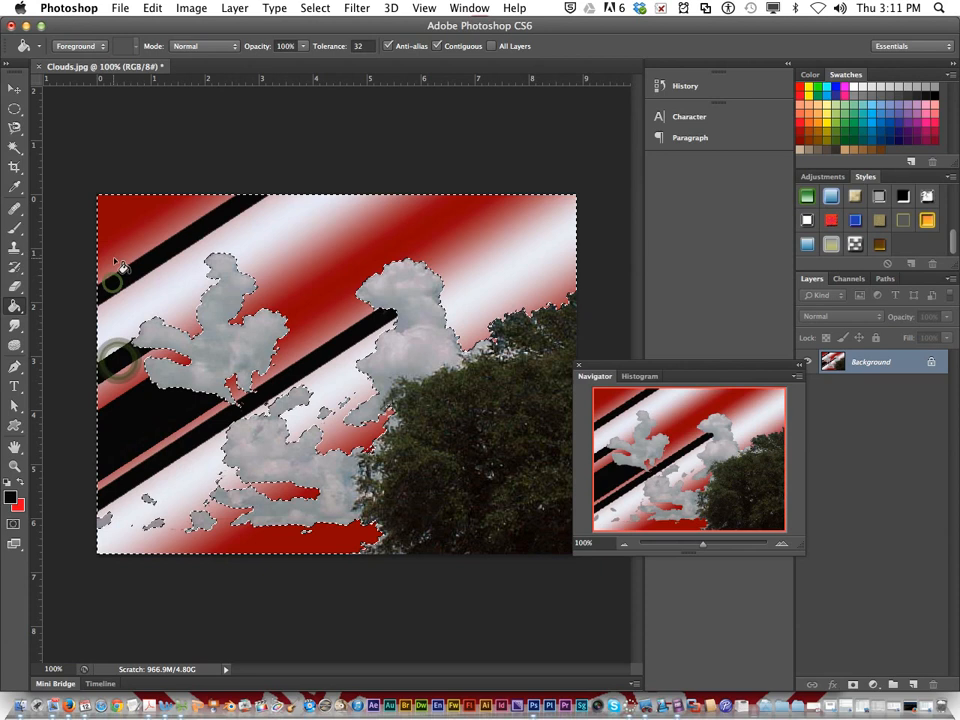
left_click(122, 230)
left_click(290, 261)
left_click(336, 322)
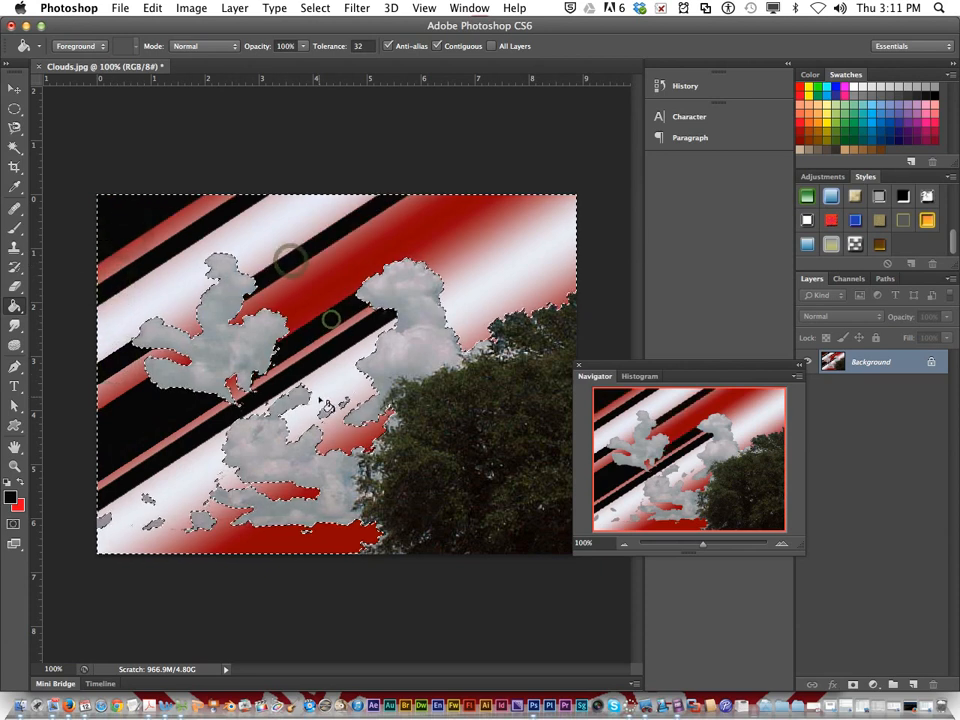
left_click(270, 497)
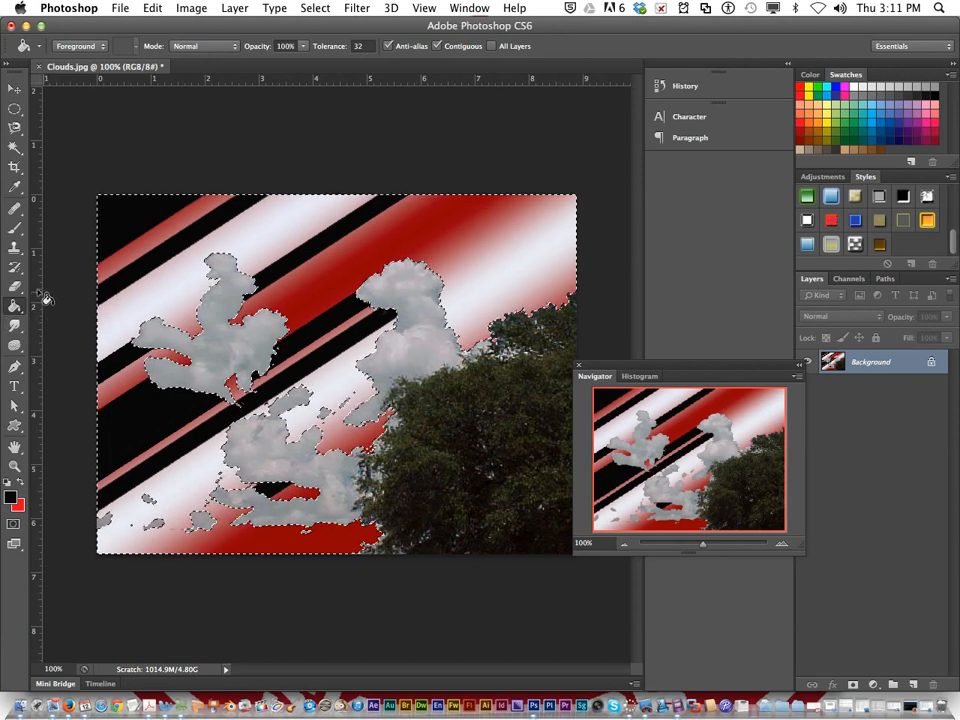
Start saving the image as a JPEG copy under the name BlueSky.jpg in the 3a lesson1 folder
left_click(119, 8)
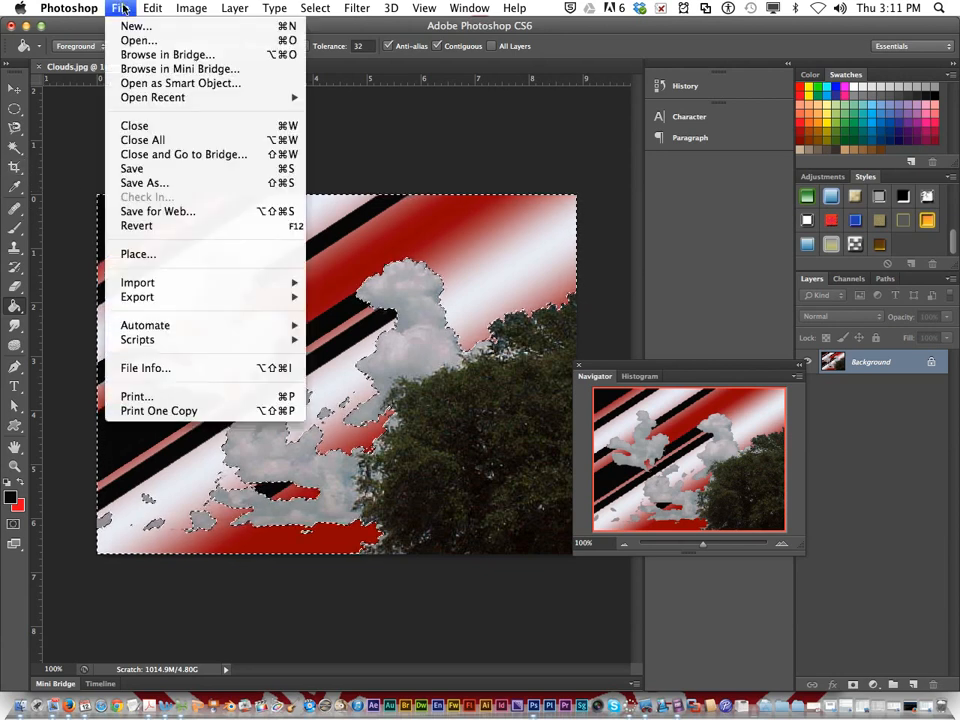
left_click(197, 189)
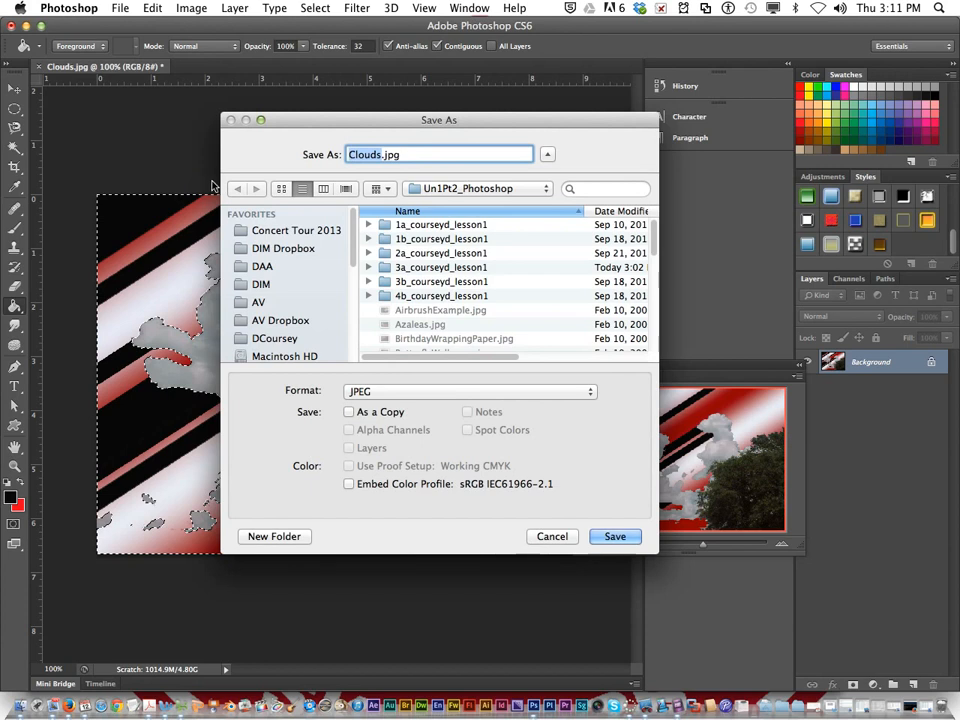
left_click(462, 187)
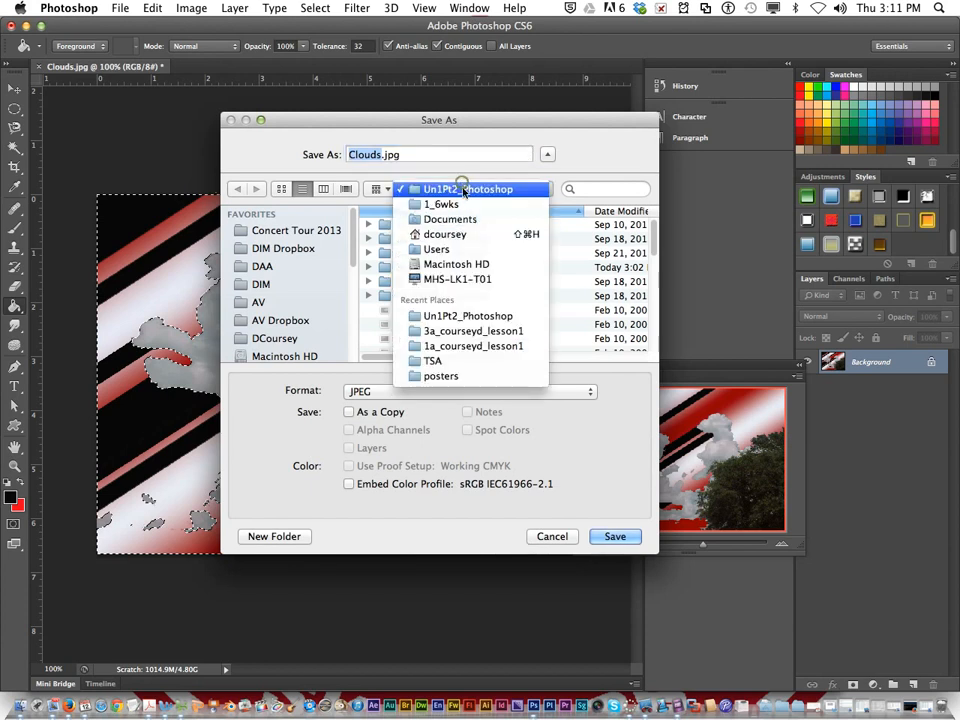
left_click(487, 331)
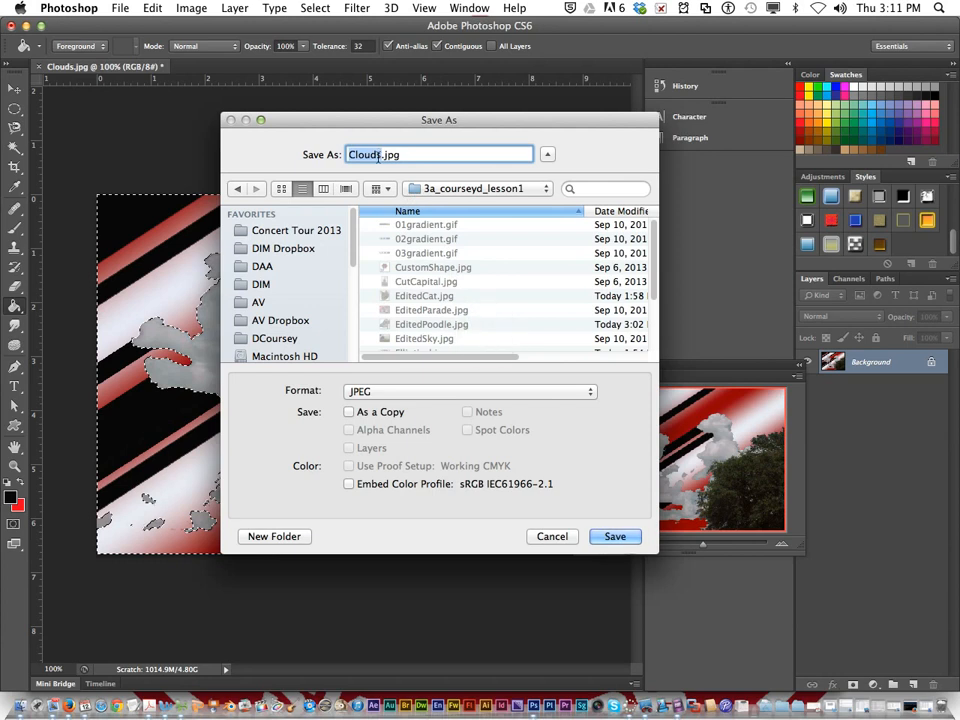
type("Blue")
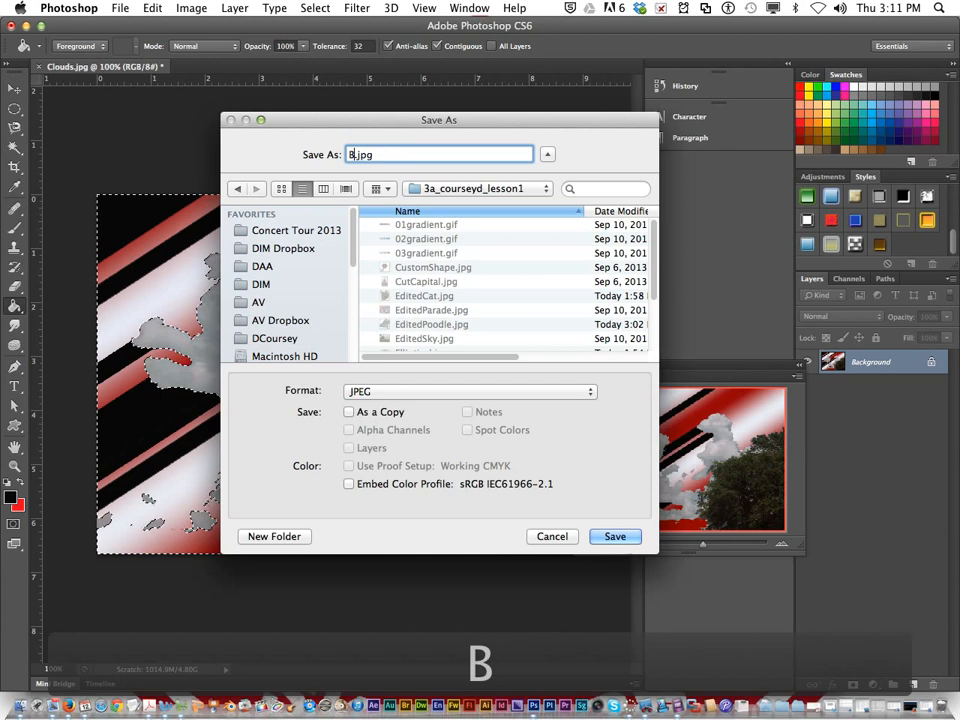
type("Sky")
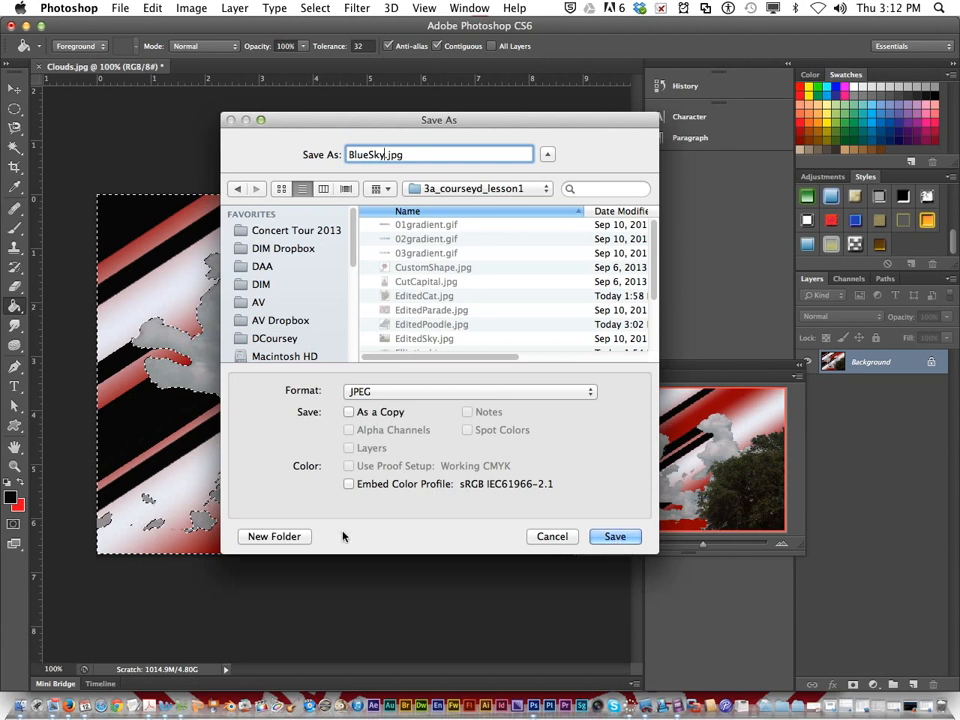
Switch to Acrobat, highlight the required file name in the Magic Wand instructions, and return to the Photoshop save dialog
left_click(170, 705)
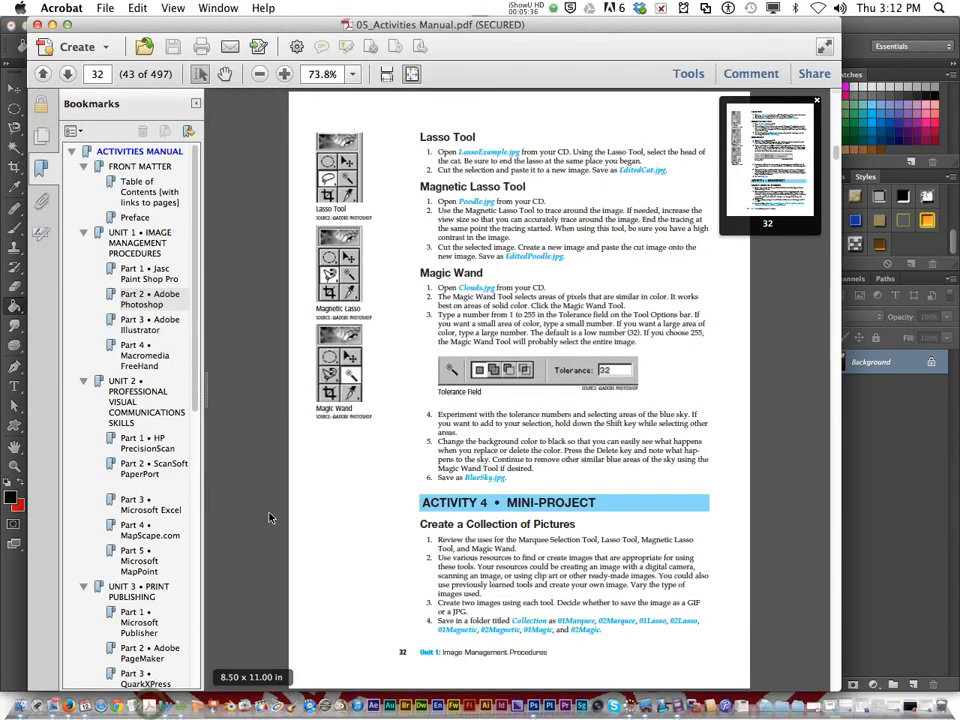
left_click_drag(465, 477, 512, 478)
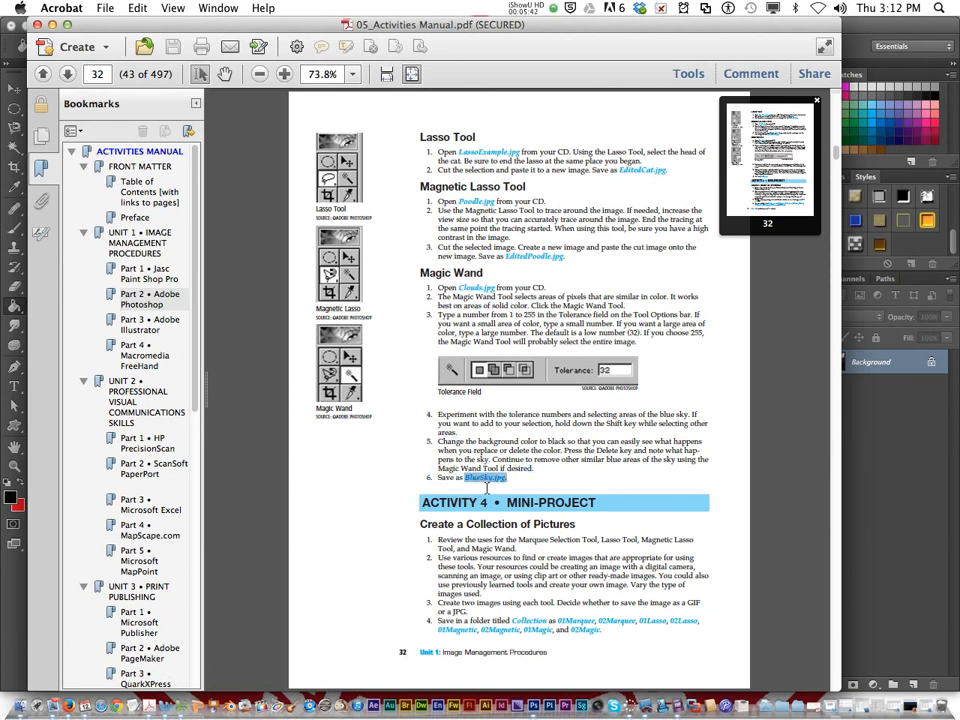
left_click(4, 39)
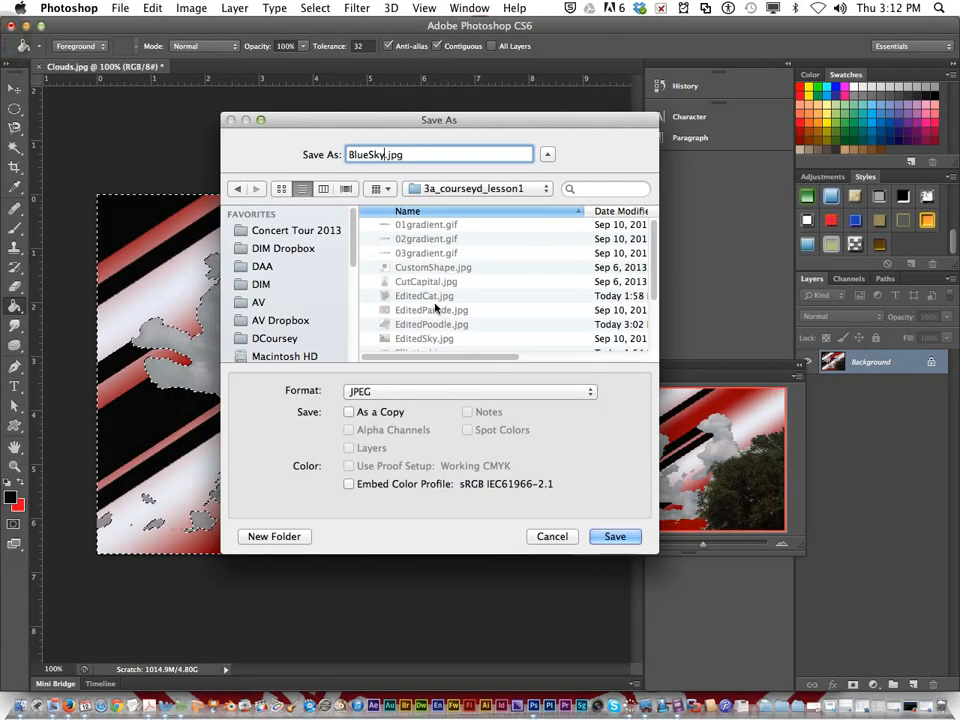
Save the JPEG at Medium quality 5 with the Baseline ("Standard") format, and close the image
left_click(617, 537)
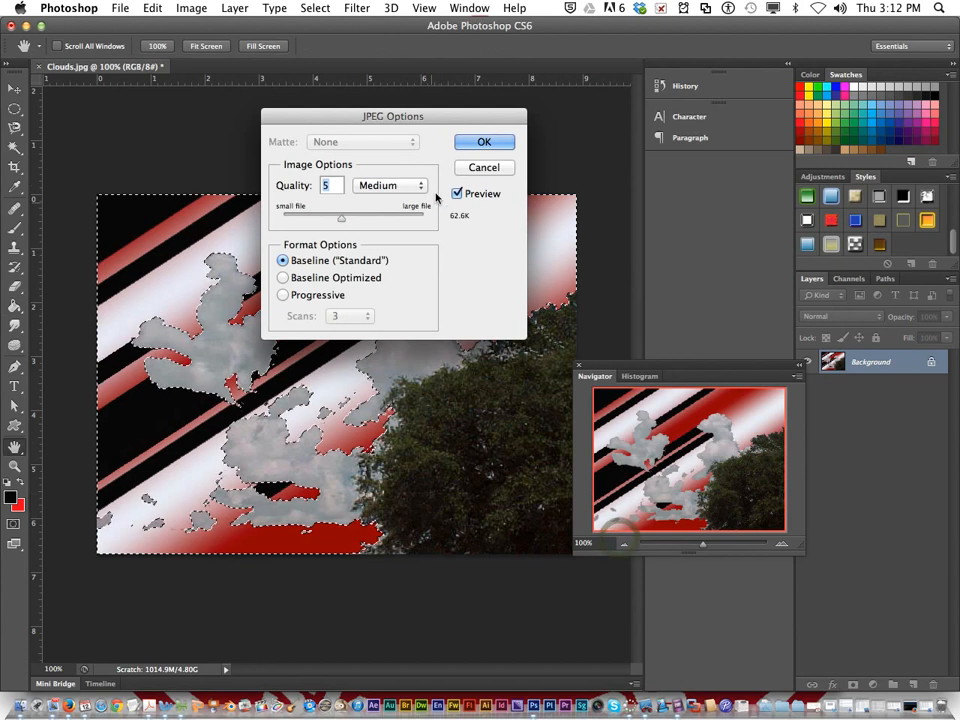
left_click(481, 141)
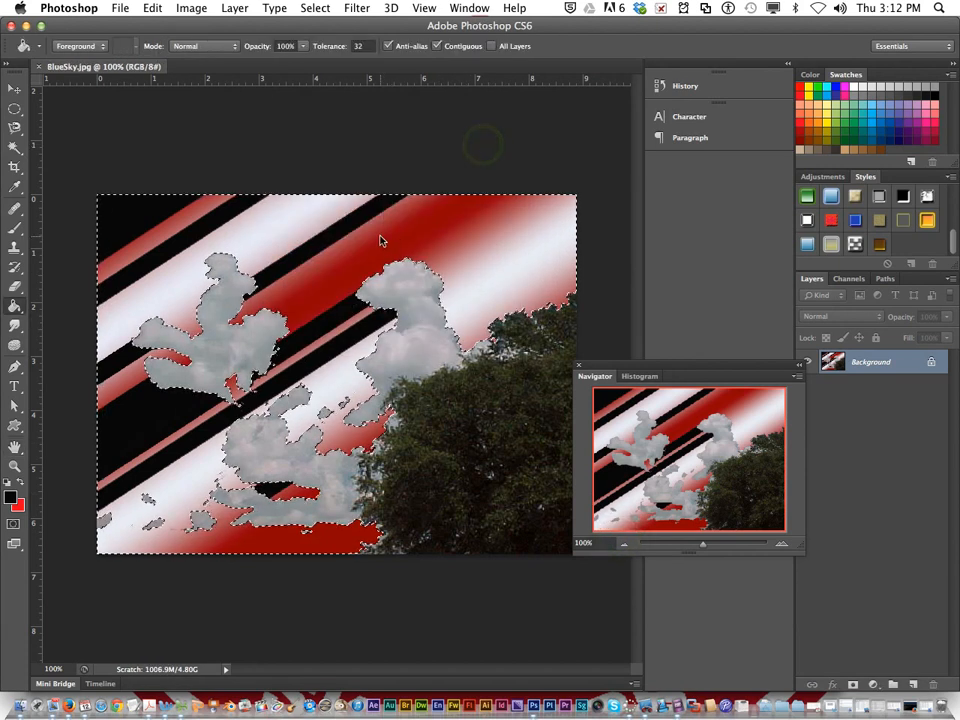
left_click(40, 66)
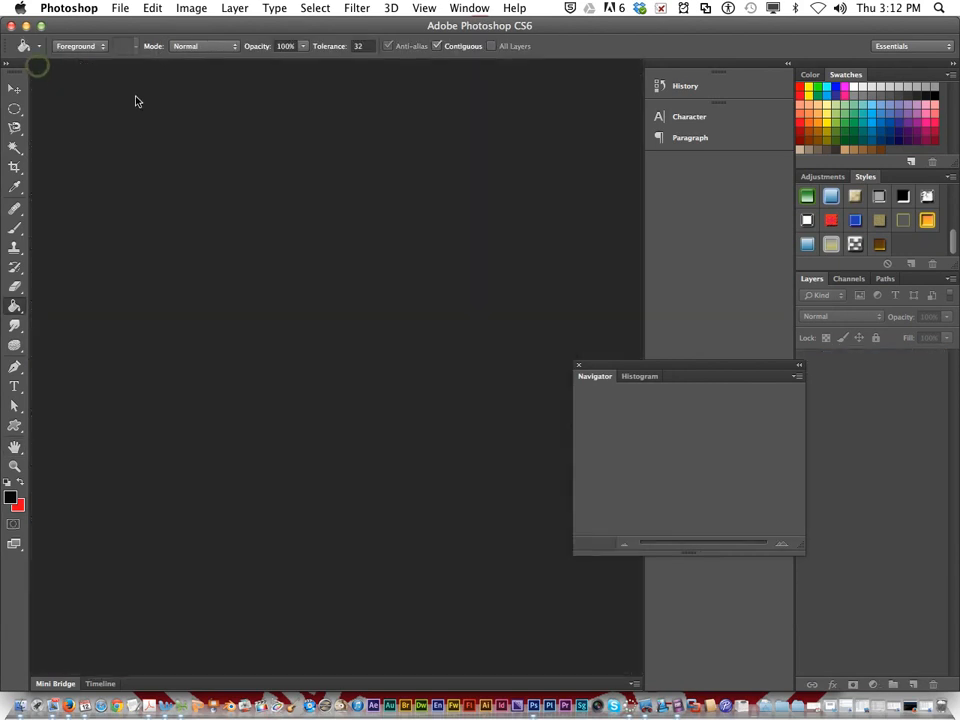